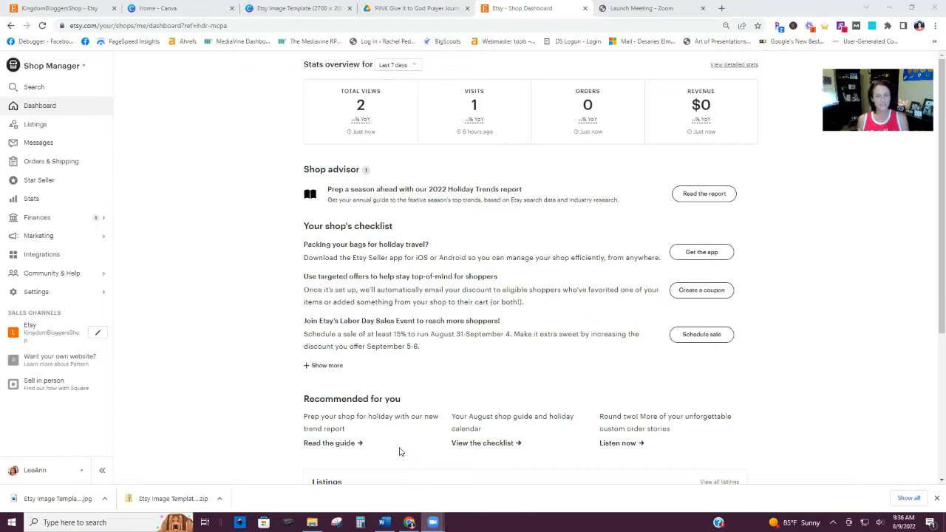
- Switch to Google Drive and open the PINK Give it to God Prayer Journal folder inside Faith Products
{"action": "left_click", "coordinate": [413, 8]}
{"action": "left_click", "coordinate": [10, 25]}
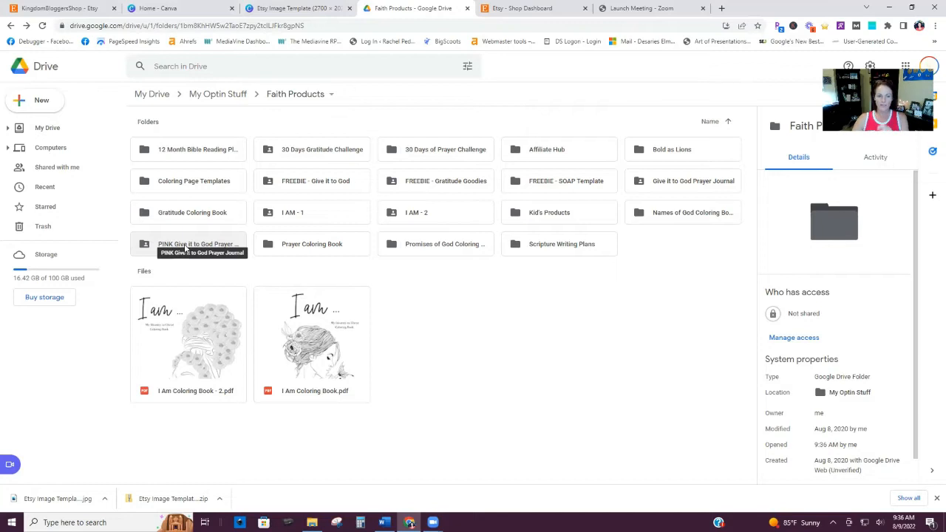
{"action": "left_click", "coordinate": [186, 245]}
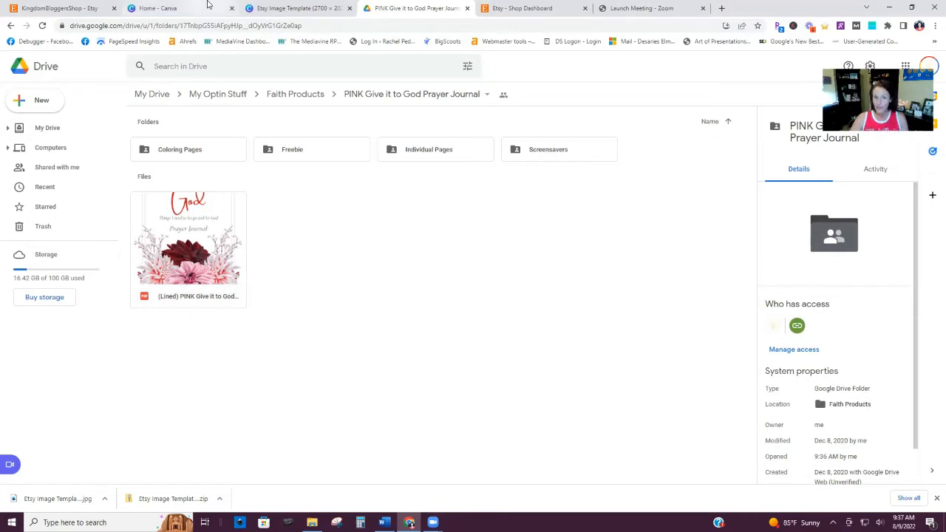
- Switch to the Etsy Image Template (2700 × 2025 px) design in Canva and collapse the template browser beside the canvas
{"action": "left_click", "coordinate": [292, 8]}
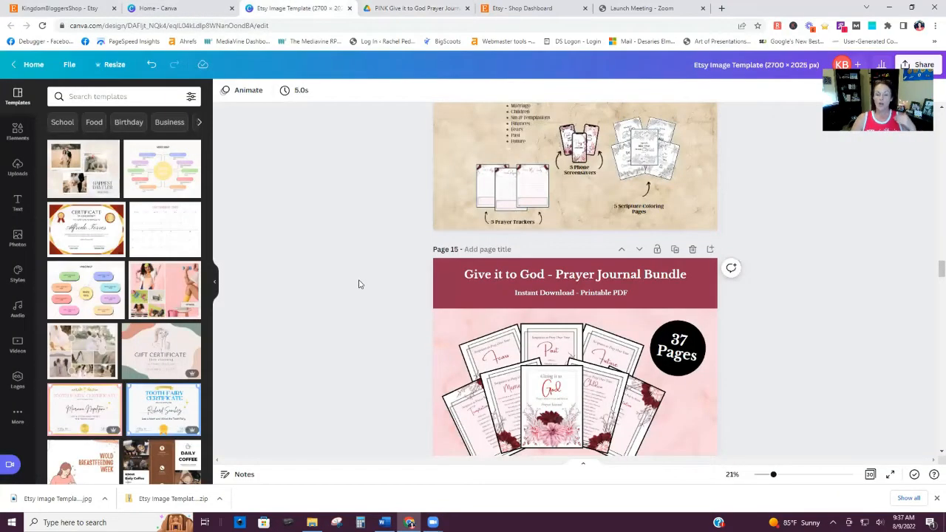
{"action": "scroll", "coordinate": [360, 287], "scroll_direction": "up", "scroll_amount": 3}
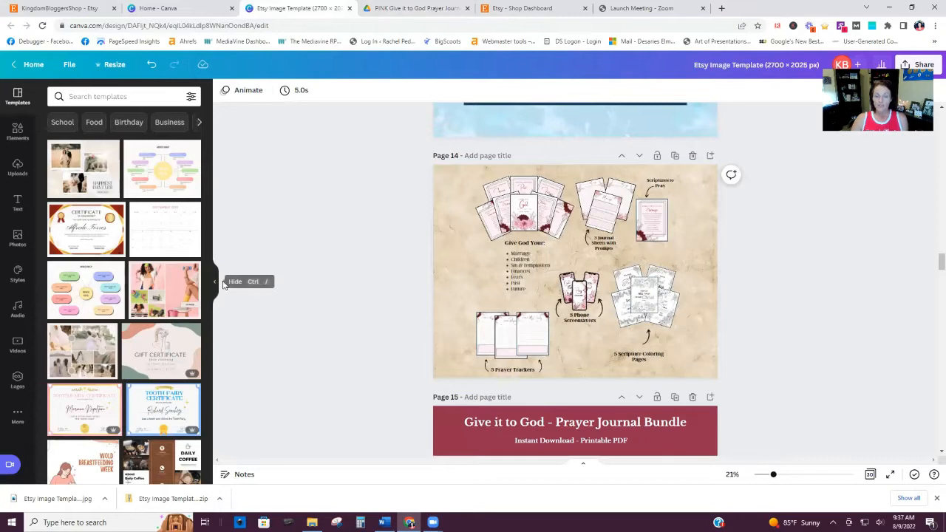
{"action": "left_click", "coordinate": [217, 287]}
- Search Canva's templates for "etsy" from the Canva home page and browse the suggested designs
{"action": "left_click", "coordinate": [157, 8]}
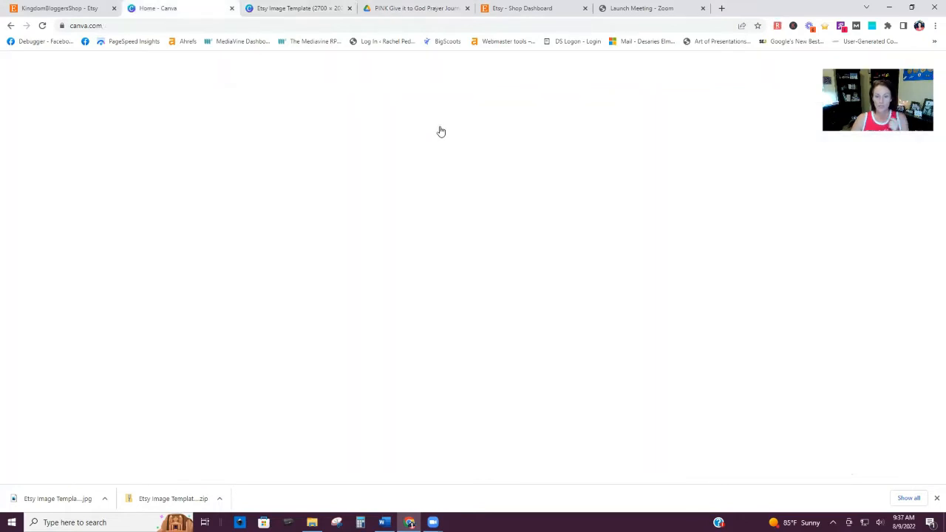
{"action": "left_click", "coordinate": [560, 69]}
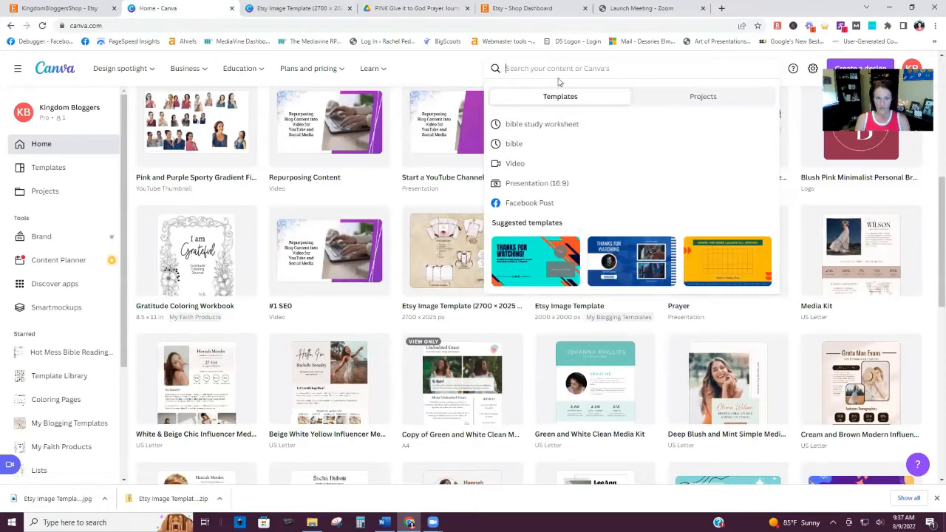
{"action": "type", "text": "etsy"}
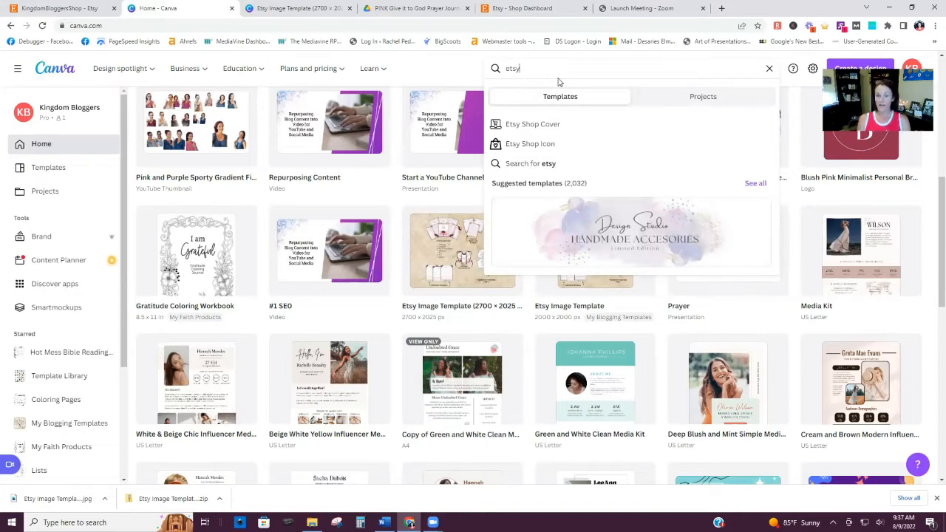
{"action": "key", "text": "Return"}
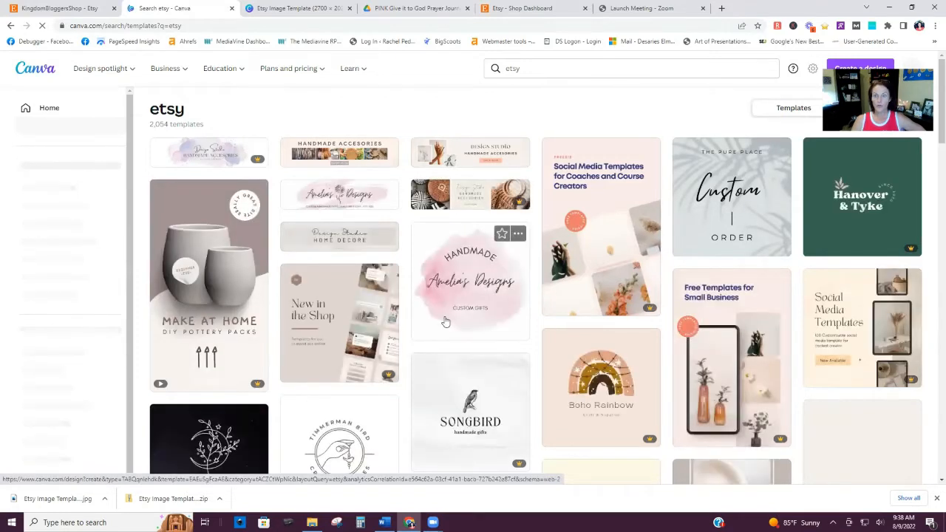
{"action": "scroll", "coordinate": [445, 321], "scroll_direction": "down", "scroll_amount": 5}
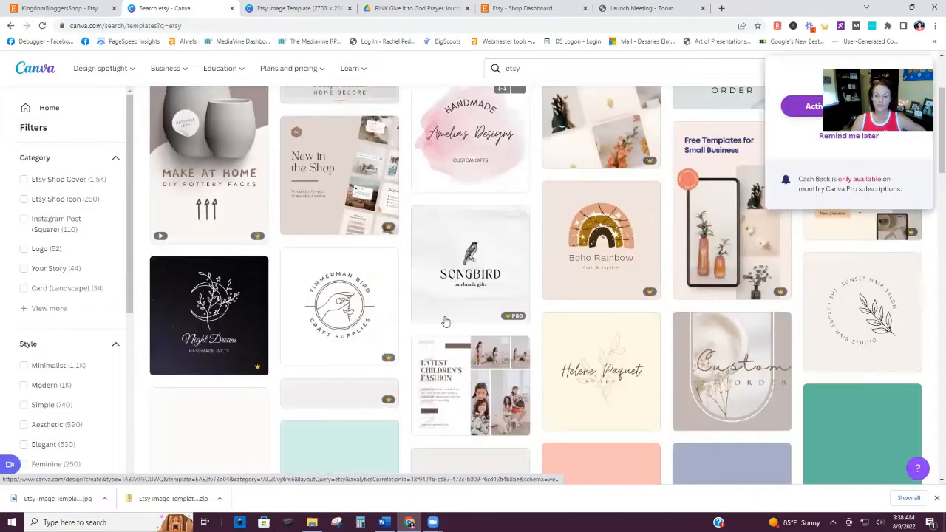
{"action": "scroll", "coordinate": [445, 322], "scroll_direction": "up", "scroll_amount": 2}
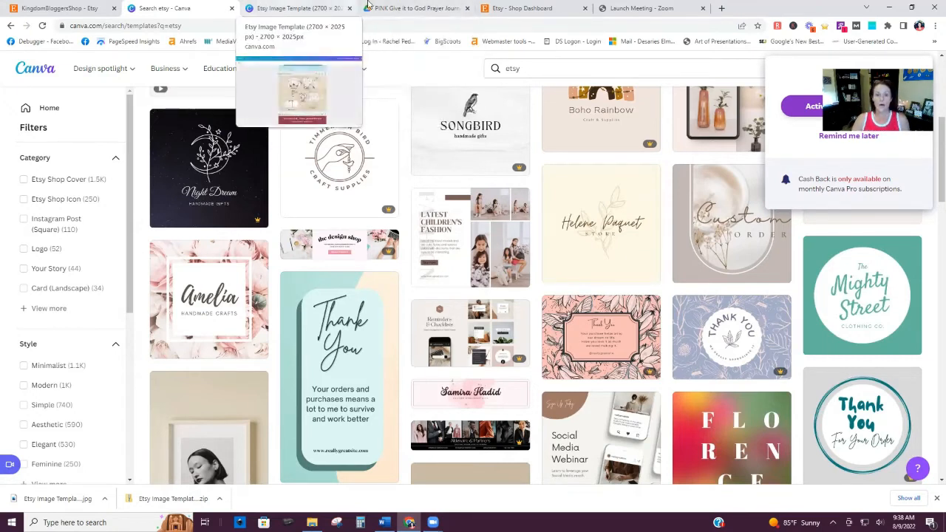
- Return to the Etsy Image Template design and review the Give it to God prayer journal mockups on pages 14 to 19
{"action": "left_click", "coordinate": [291, 8]}
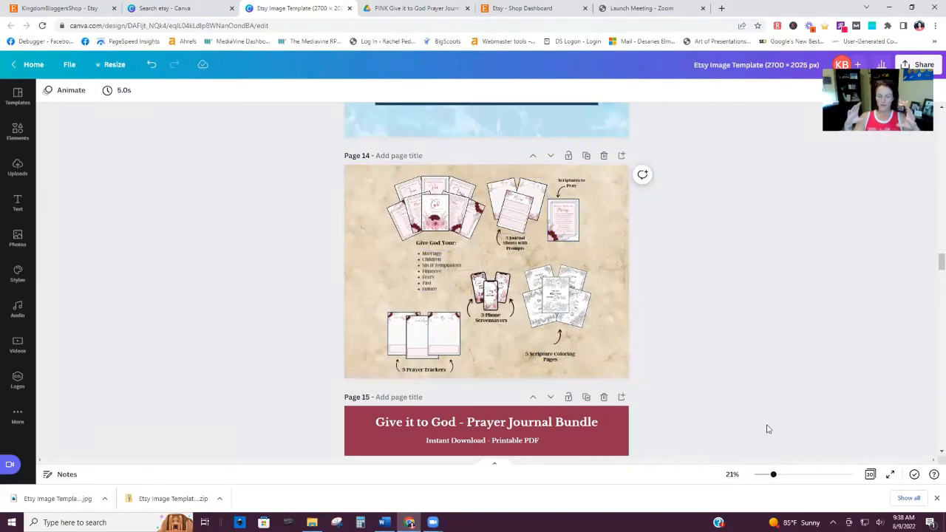
{"action": "scroll", "coordinate": [758, 413], "scroll_direction": "down", "scroll_amount": 3}
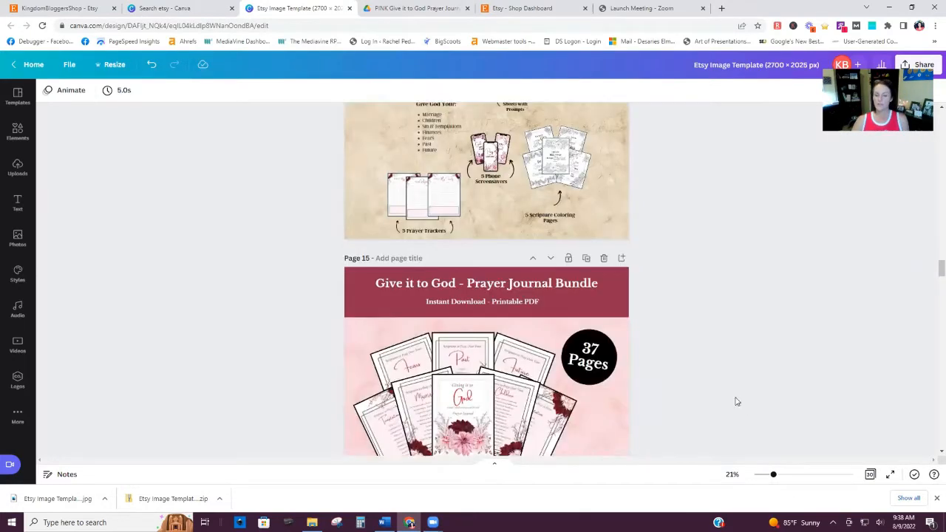
{"action": "scroll", "coordinate": [719, 385], "scroll_direction": "down", "scroll_amount": 3}
{"action": "scroll", "coordinate": [932, 282], "scroll_direction": "up", "scroll_amount": 2}
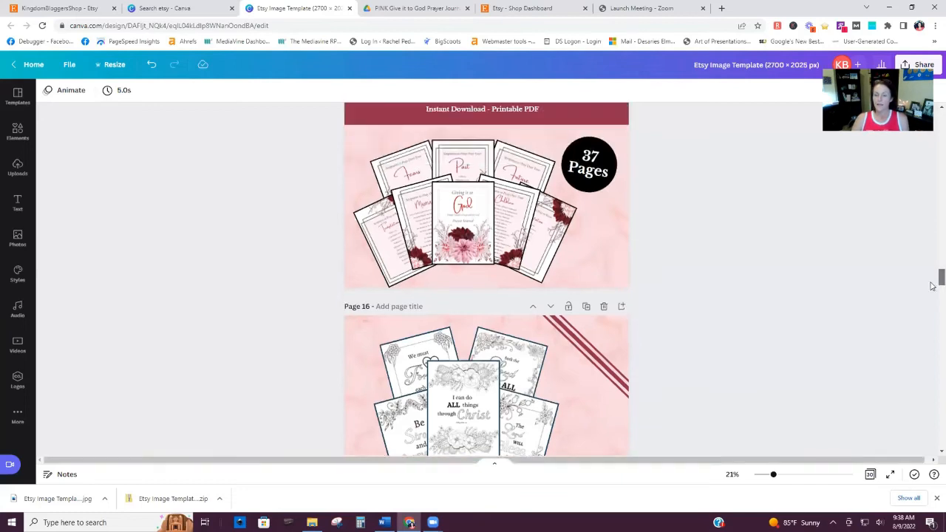
{"action": "scroll", "coordinate": [932, 281], "scroll_direction": "up", "scroll_amount": 1}
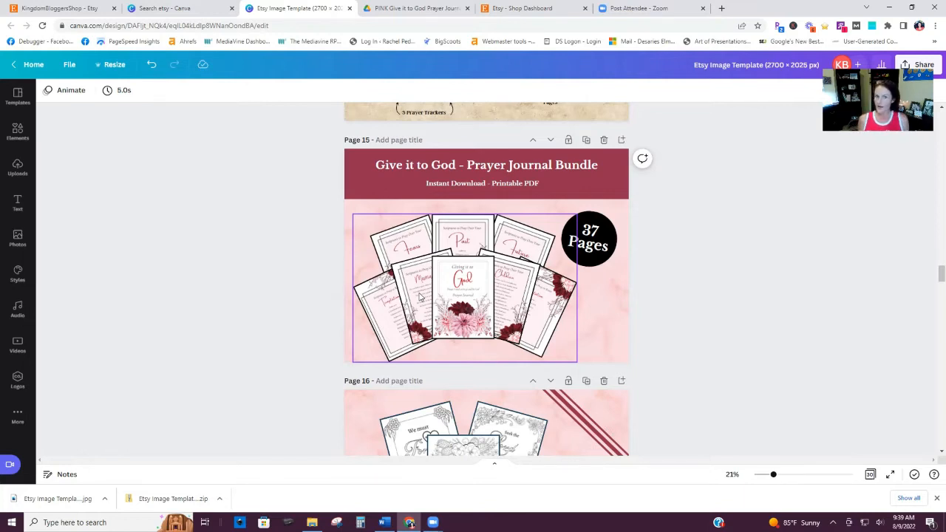
{"action": "scroll", "coordinate": [458, 281], "scroll_direction": "down", "scroll_amount": 3}
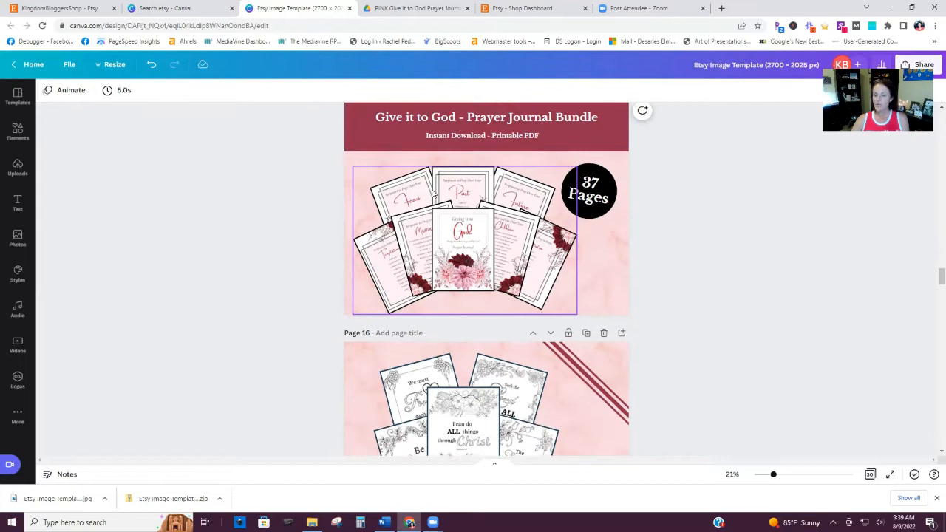
{"action": "scroll", "coordinate": [467, 271], "scroll_direction": "up", "scroll_amount": 1}
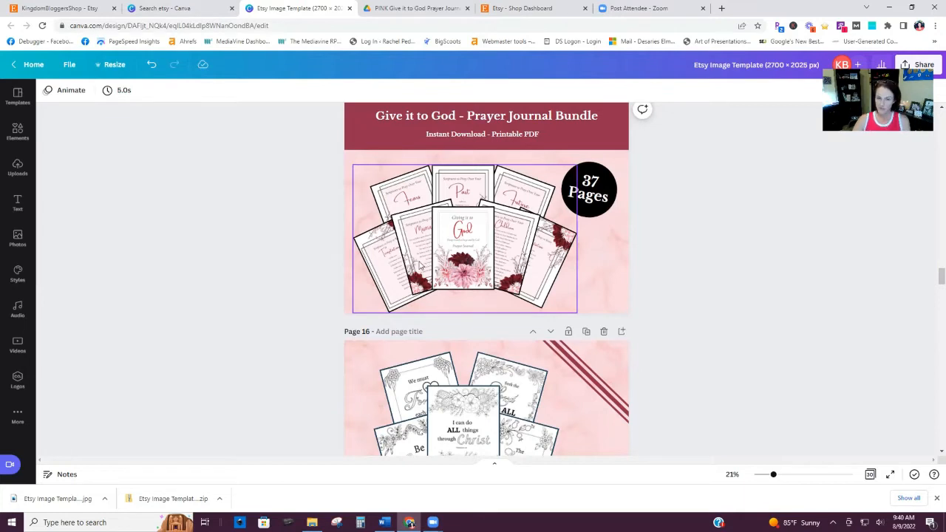
{"action": "scroll", "coordinate": [421, 264], "scroll_direction": "down", "scroll_amount": 1}
{"action": "scroll", "coordinate": [421, 260], "scroll_direction": "down", "scroll_amount": 3}
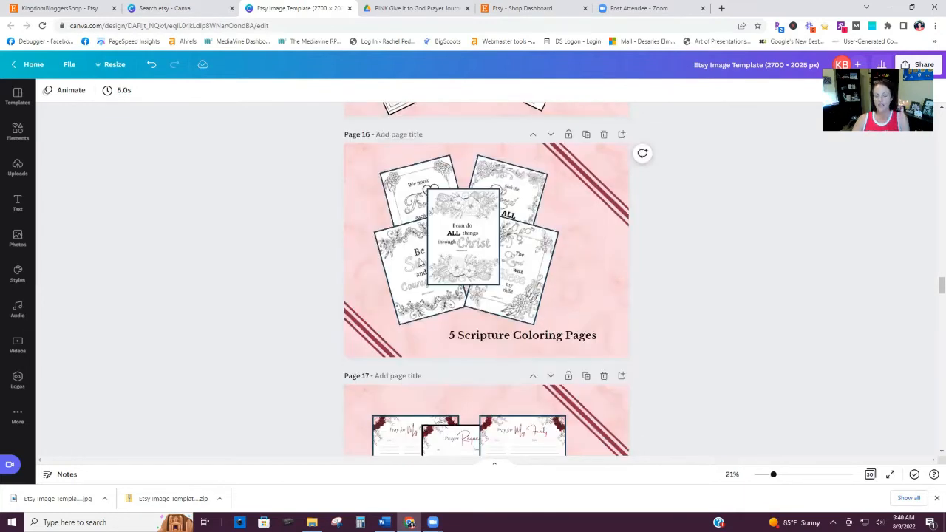
{"action": "scroll", "coordinate": [508, 261], "scroll_direction": "down", "scroll_amount": 1}
{"action": "scroll", "coordinate": [507, 261], "scroll_direction": "down", "scroll_amount": 4}
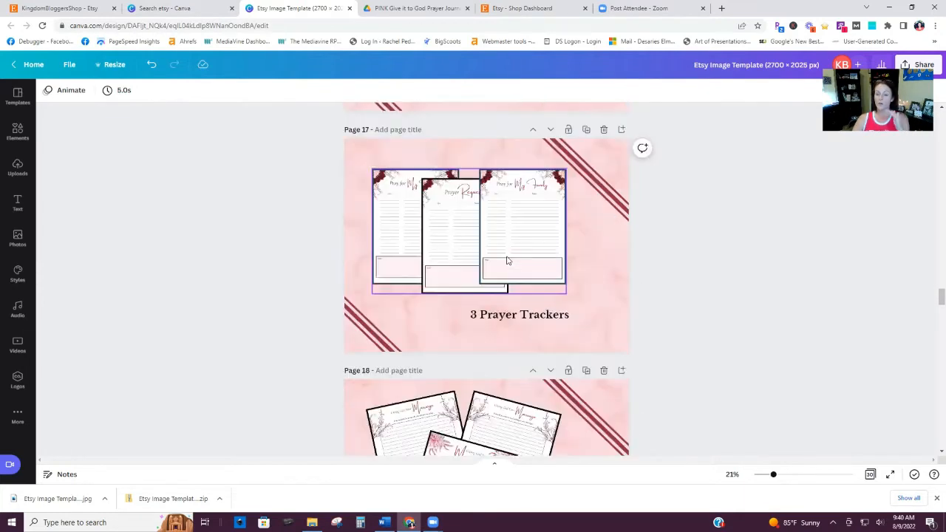
{"action": "scroll", "coordinate": [507, 261], "scroll_direction": "down", "scroll_amount": 4}
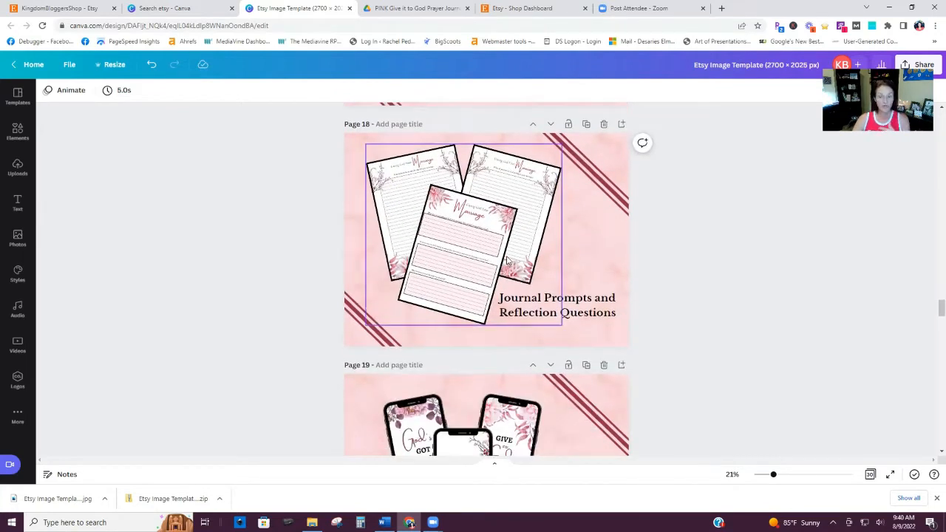
{"action": "scroll", "coordinate": [508, 261], "scroll_direction": "down", "scroll_amount": 4}
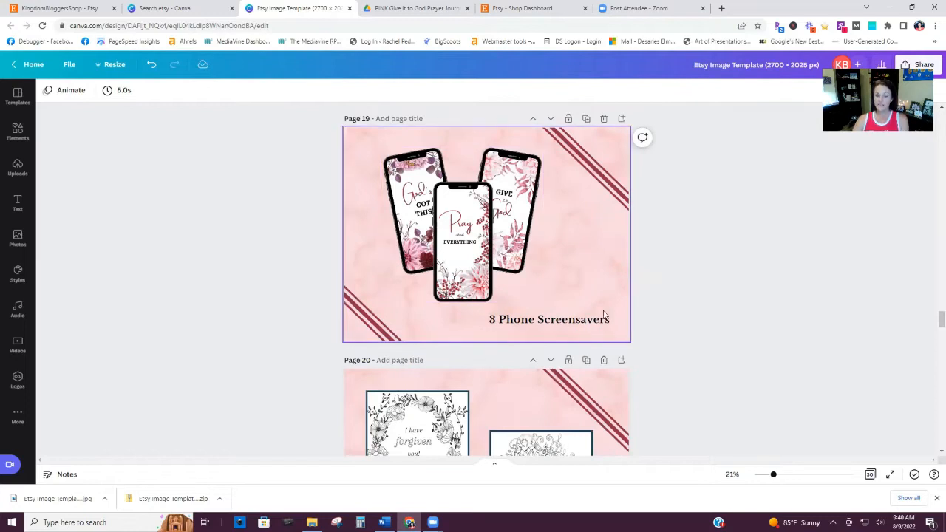
- Delete page 20, the pink page with two coloring sheets that follows the phone screensavers page
{"action": "scroll", "coordinate": [676, 374], "scroll_direction": "up", "scroll_amount": 2}
{"action": "scroll", "coordinate": [676, 372], "scroll_direction": "up", "scroll_amount": 4}
{"action": "scroll", "coordinate": [690, 363], "scroll_direction": "down", "scroll_amount": 5}
{"action": "scroll", "coordinate": [686, 356], "scroll_direction": "down", "scroll_amount": 2}
{"action": "scroll", "coordinate": [686, 356], "scroll_direction": "down", "scroll_amount": 4}
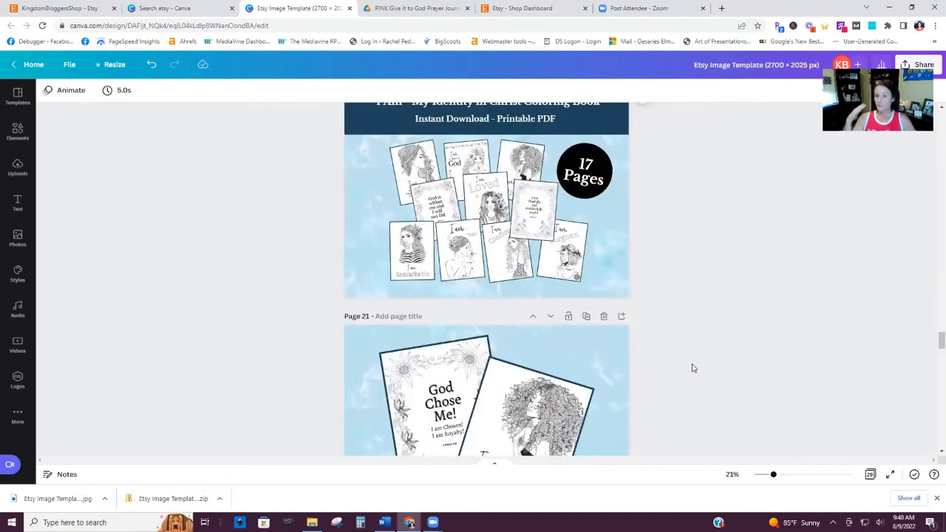
- Review the I Am - My Identity in Christ Coloring Book images from the cover on page 20 through page 25
{"action": "scroll", "coordinate": [692, 367], "scroll_direction": "up", "scroll_amount": 4}
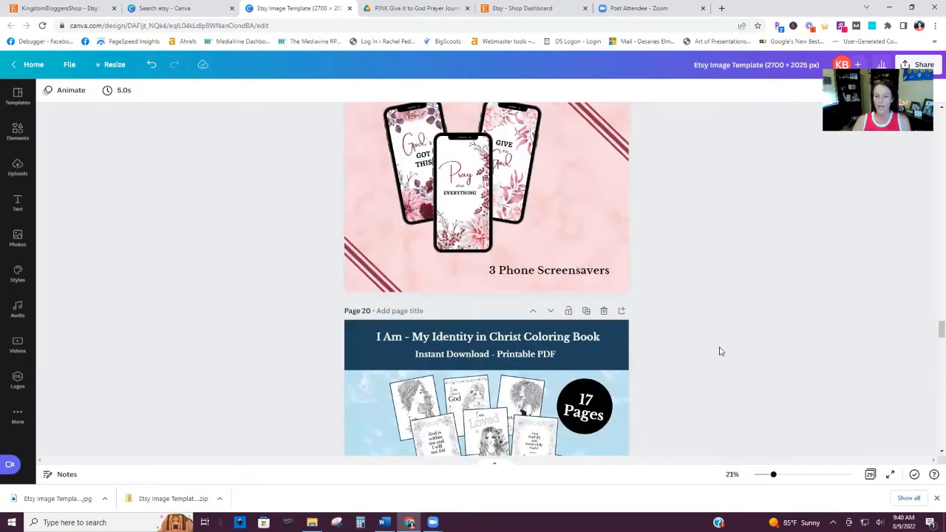
{"action": "scroll", "coordinate": [721, 351], "scroll_direction": "down", "scroll_amount": 3}
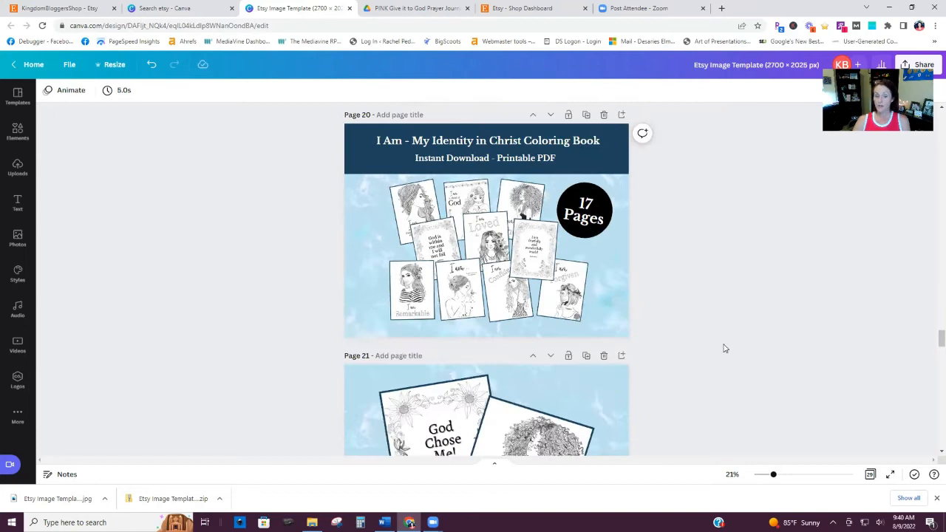
{"action": "scroll", "coordinate": [724, 348], "scroll_direction": "down", "scroll_amount": 2}
{"action": "scroll", "coordinate": [725, 348], "scroll_direction": "up", "scroll_amount": 3}
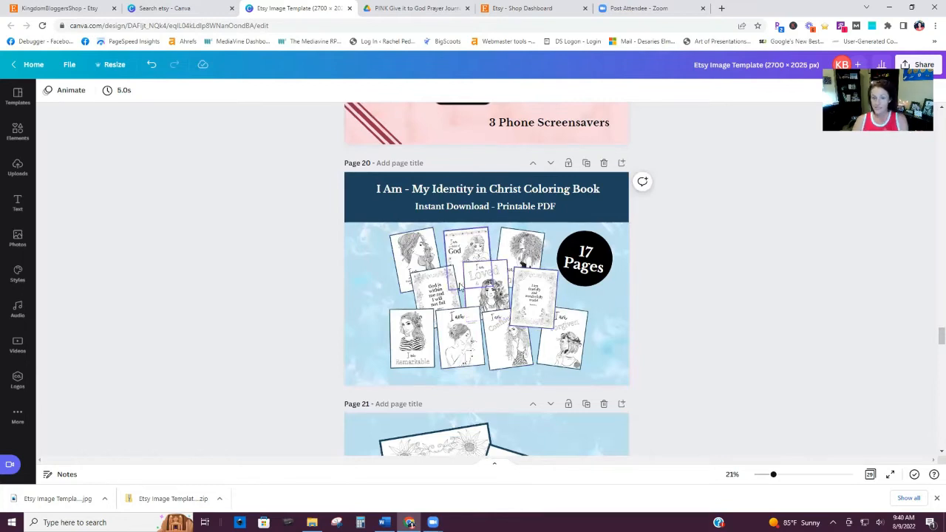
{"action": "scroll", "coordinate": [492, 275], "scroll_direction": "down", "scroll_amount": 7}
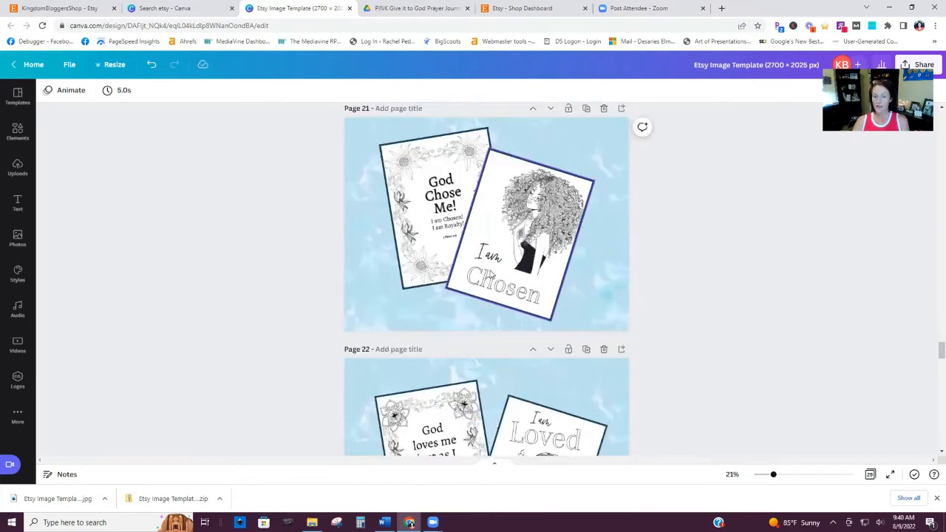
{"action": "scroll", "coordinate": [490, 275], "scroll_direction": "down", "scroll_amount": 11}
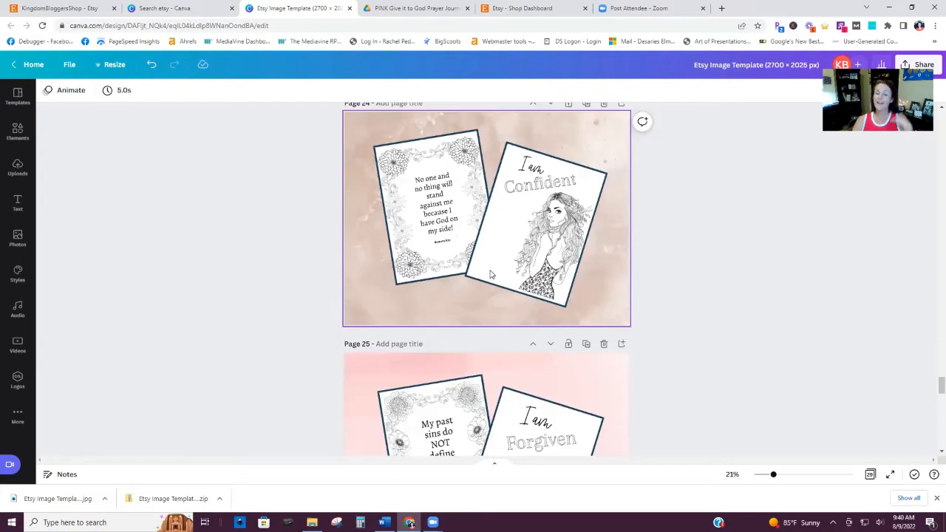
{"action": "scroll", "coordinate": [490, 274], "scroll_direction": "down", "scroll_amount": 2}
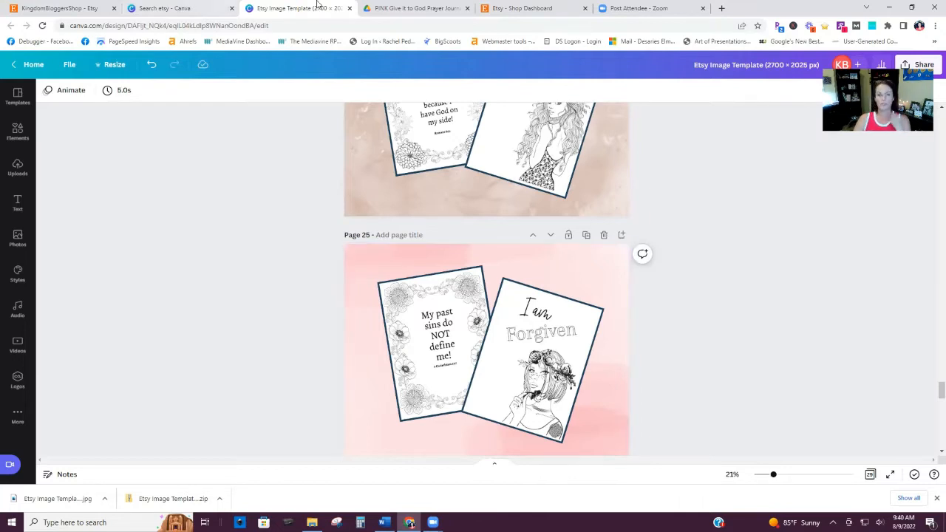
- Switch to the Etsy Shop Manager, open the shop's listings and start a new listing
{"action": "left_click", "coordinate": [529, 7]}
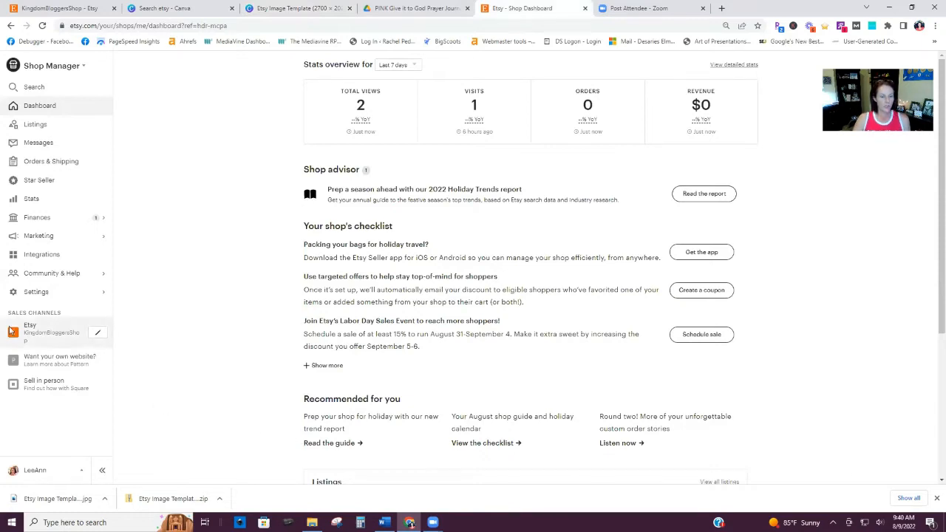
{"action": "left_click", "coordinate": [41, 128]}
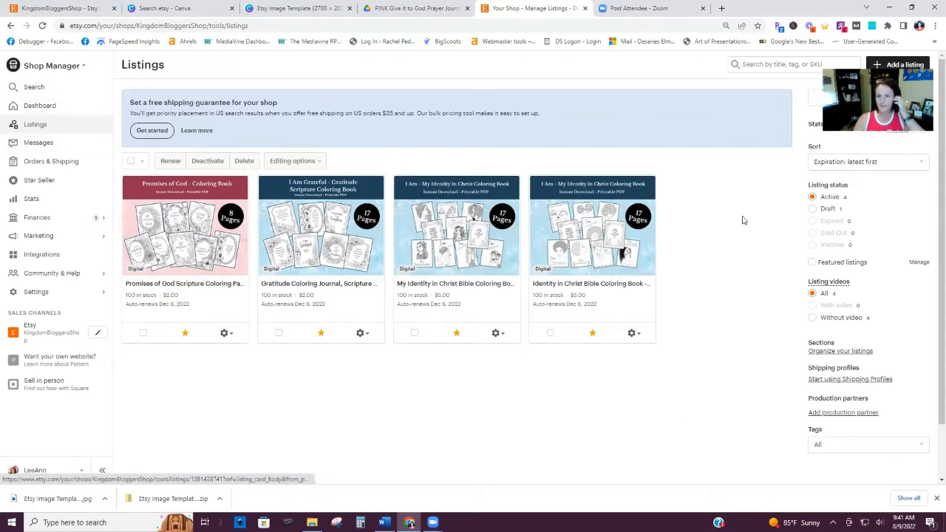
{"action": "left_click", "coordinate": [902, 67]}
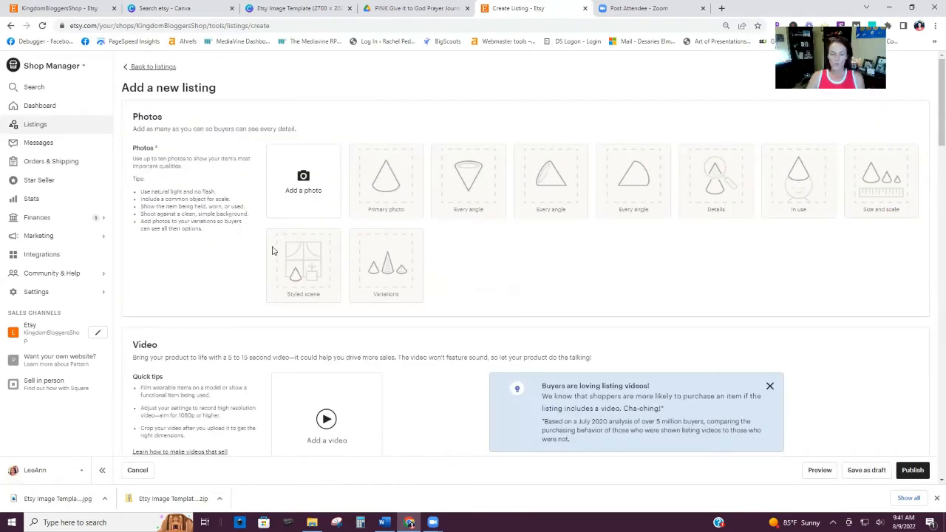
- Add images 16, 17, 18, 19 and Etsy Image Template (2700 × 2025 px) (3) from the Give it to God Prayer Journal Bundle folder as listing photos
{"action": "left_click", "coordinate": [309, 178]}
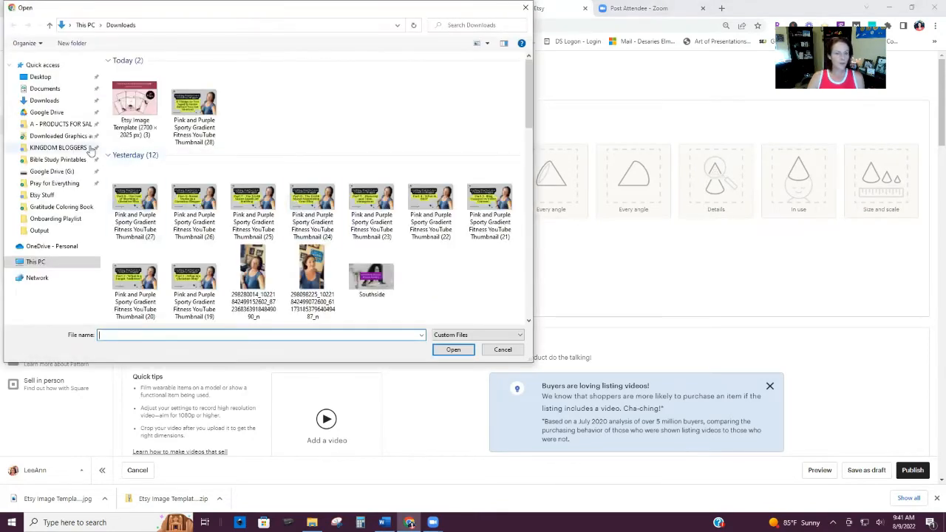
{"action": "left_click", "coordinate": [63, 124]}
{"action": "double_click", "coordinate": [190, 85]}
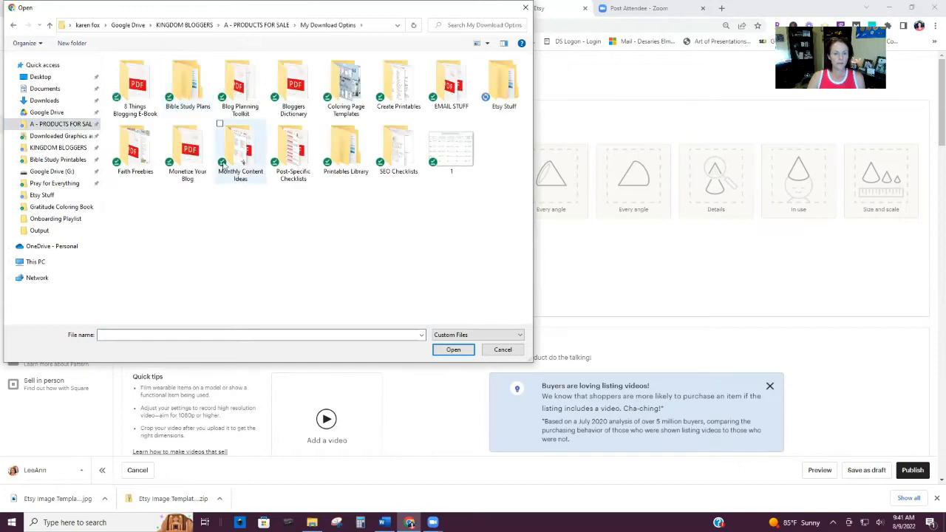
{"action": "double_click", "coordinate": [503, 83]}
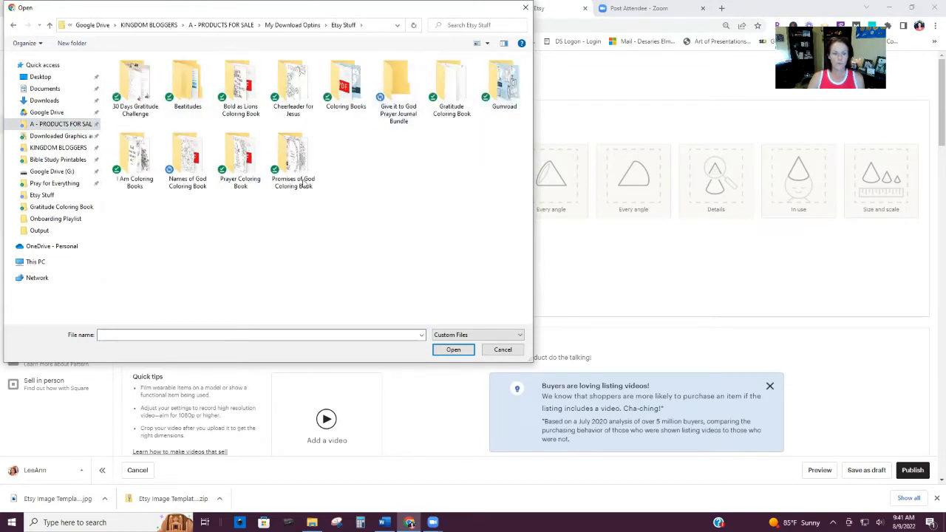
{"action": "double_click", "coordinate": [403, 108]}
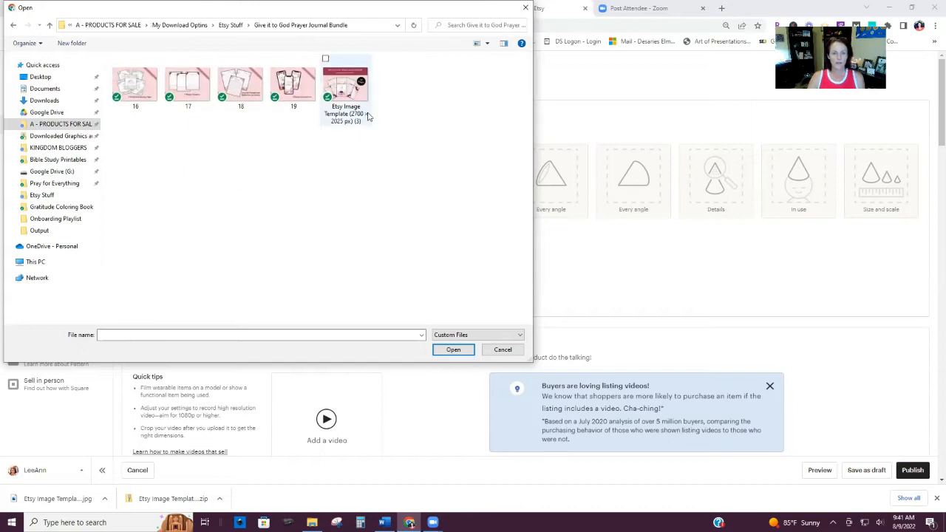
{"action": "left_click_drag", "start_coordinate": [413, 97], "coordinate": [122, 98]}
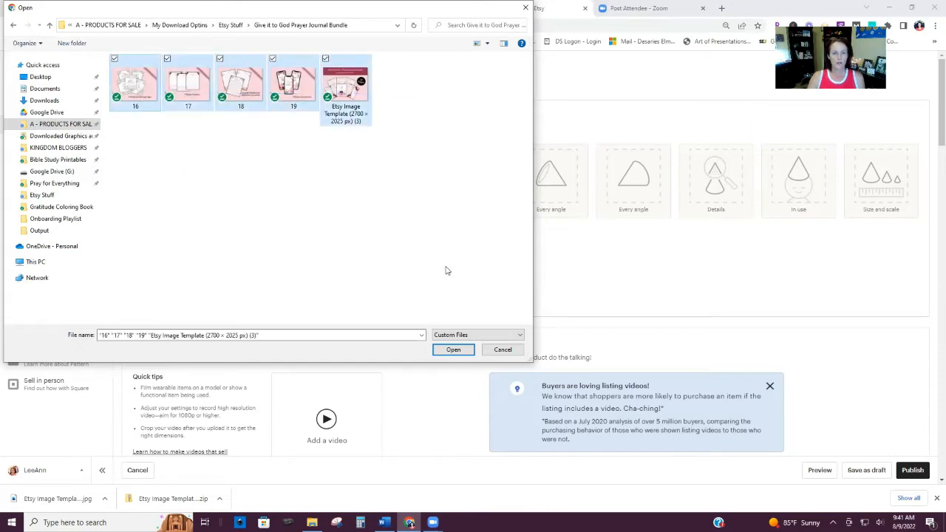
{"action": "left_click", "coordinate": [451, 350]}
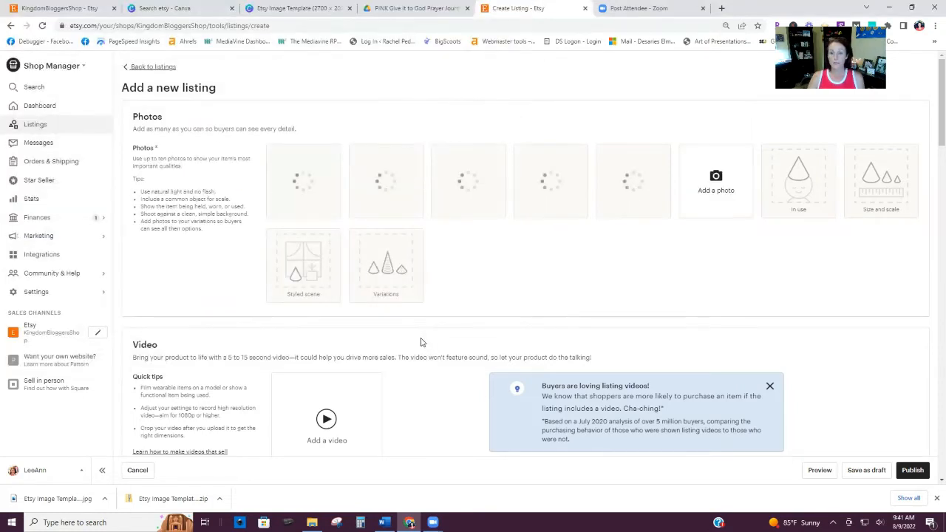
- Move the Give it to God Prayer Journal Bundle cover image to the first photo position as the primary photo
{"action": "left_click_drag", "start_coordinate": [640, 189], "coordinate": [346, 179]}
{"action": "left_click_drag", "start_coordinate": [296, 200], "coordinate": [303, 187]}
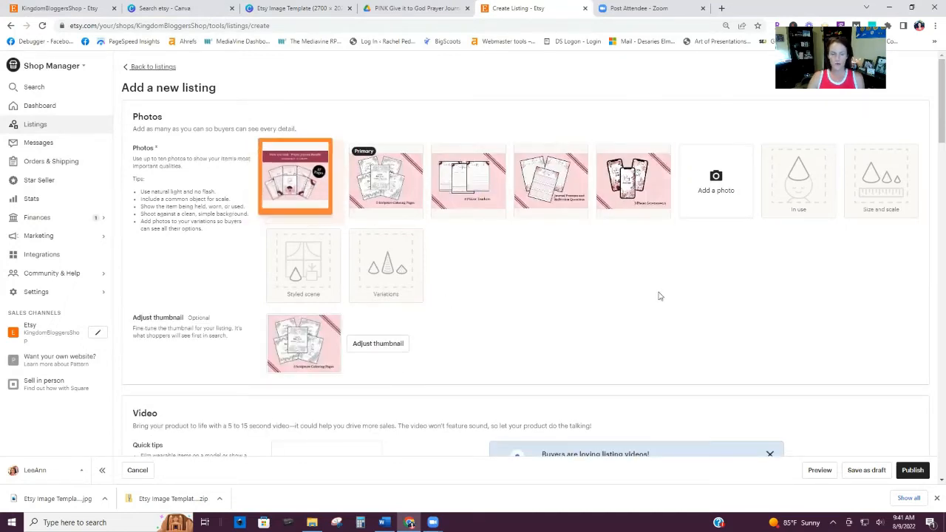
{"action": "mouse_move", "coordinate": [306, 151]}
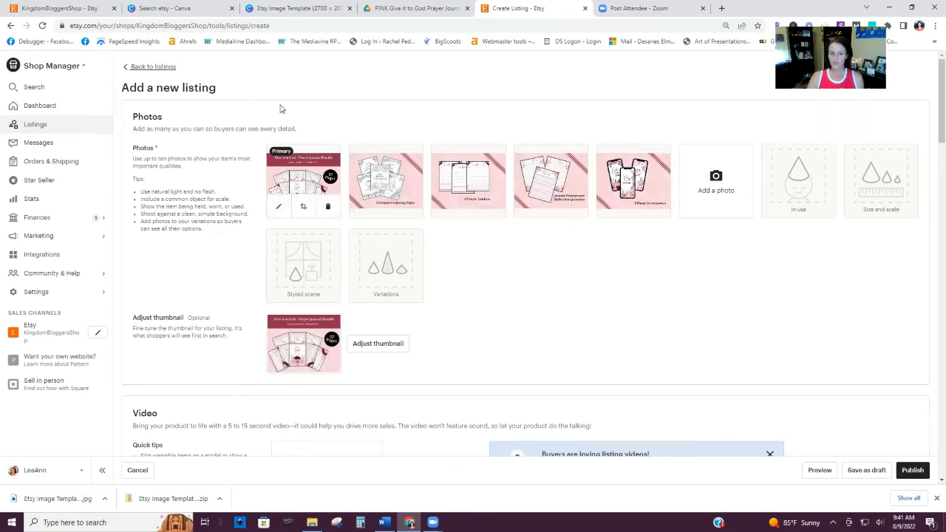
{"action": "mouse_move", "coordinate": [599, 210]}
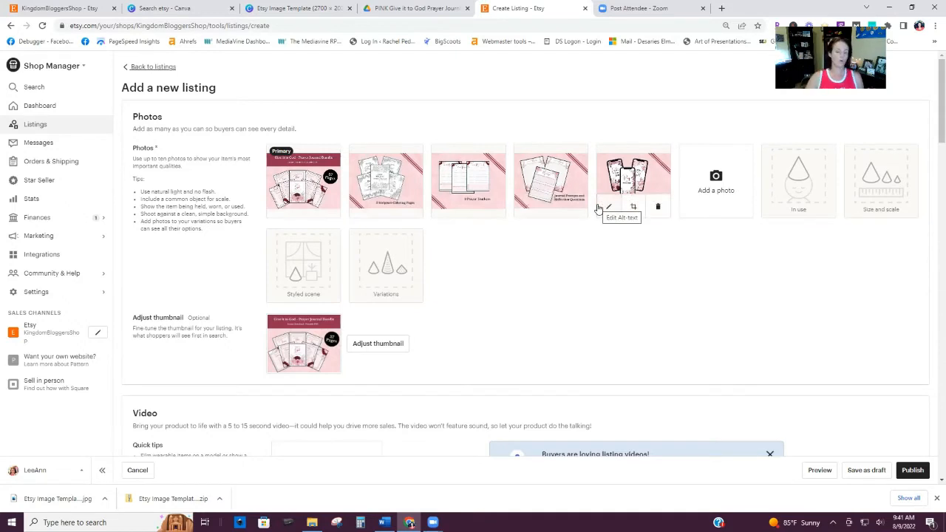
- Enter the listing title "Digital Prayer Journal for Women | Digital Download | Printable Prayer Journal"
{"action": "scroll", "coordinate": [598, 271], "scroll_direction": "down", "scroll_amount": 4}
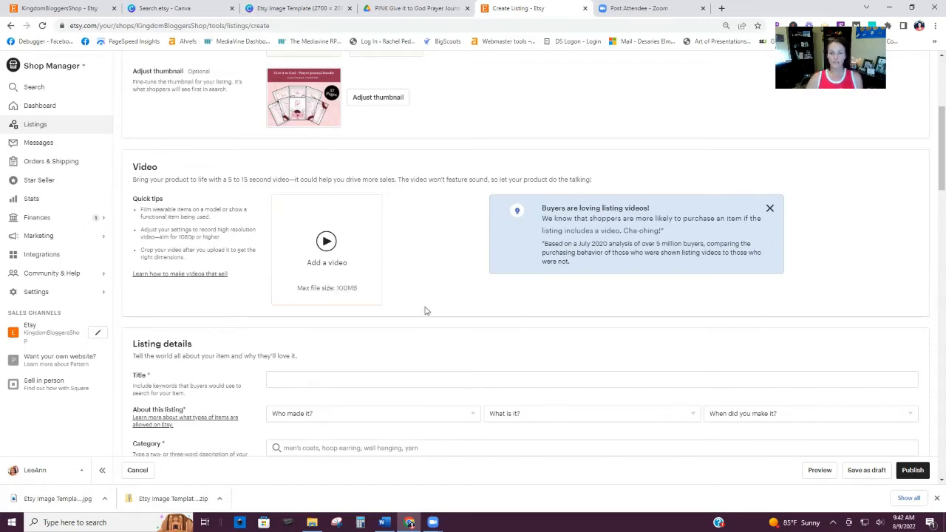
{"action": "scroll", "coordinate": [433, 250], "scroll_direction": "down", "scroll_amount": 2}
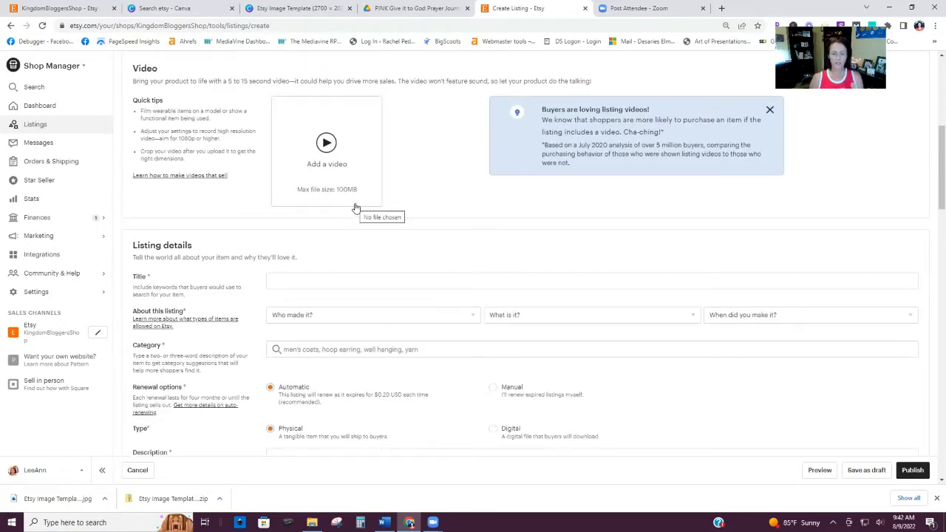
{"action": "left_click", "coordinate": [323, 281]}
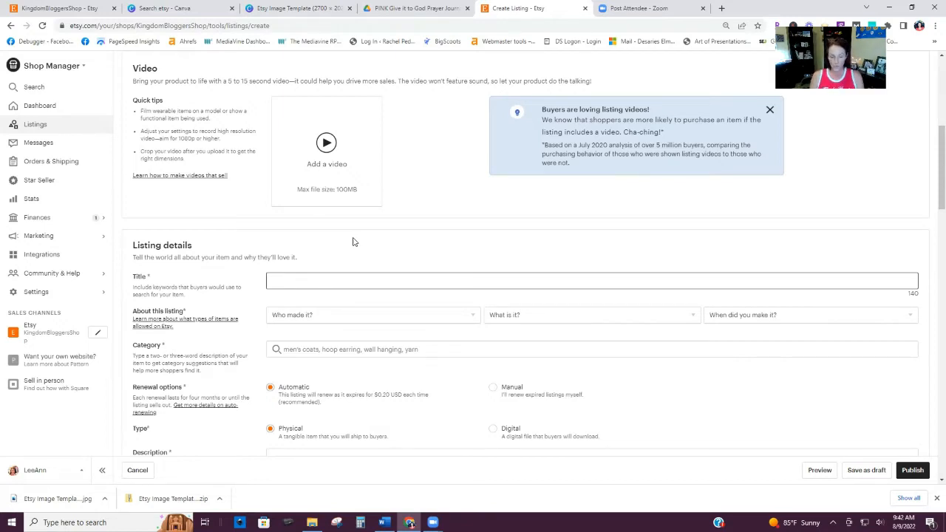
{"action": "type", "text": "Y"}
{"action": "key", "text": "BackSpace"}
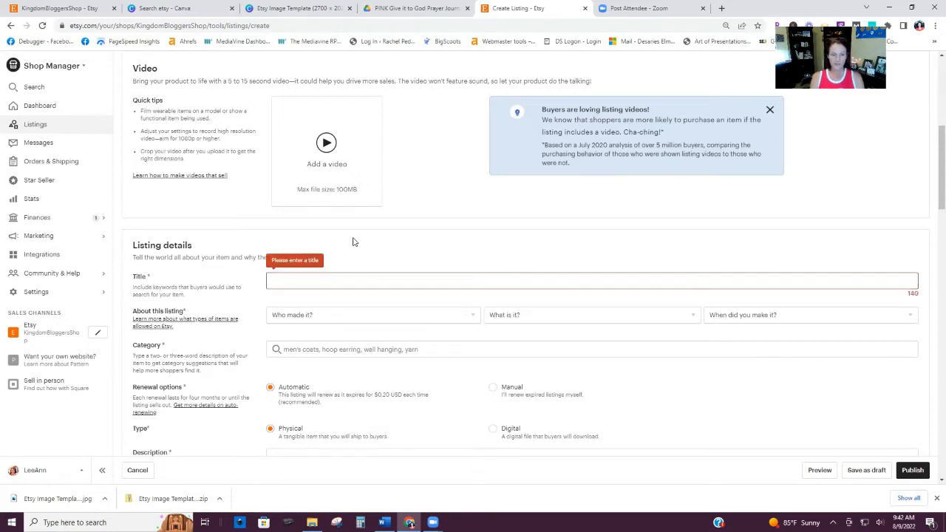
{"action": "type", "text": "D"}
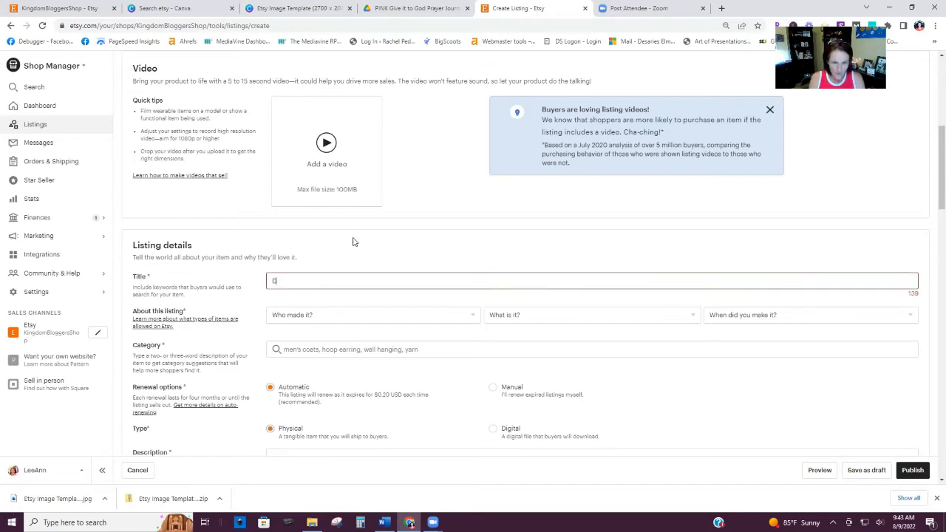
{"action": "type", "text": "igital Prayer Journal for Women"}
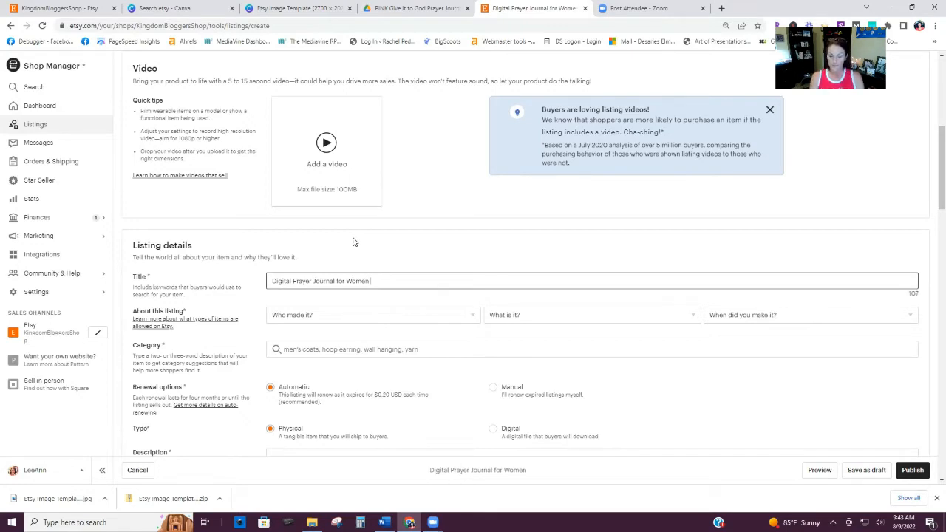
{"action": "type", "text": " | "}
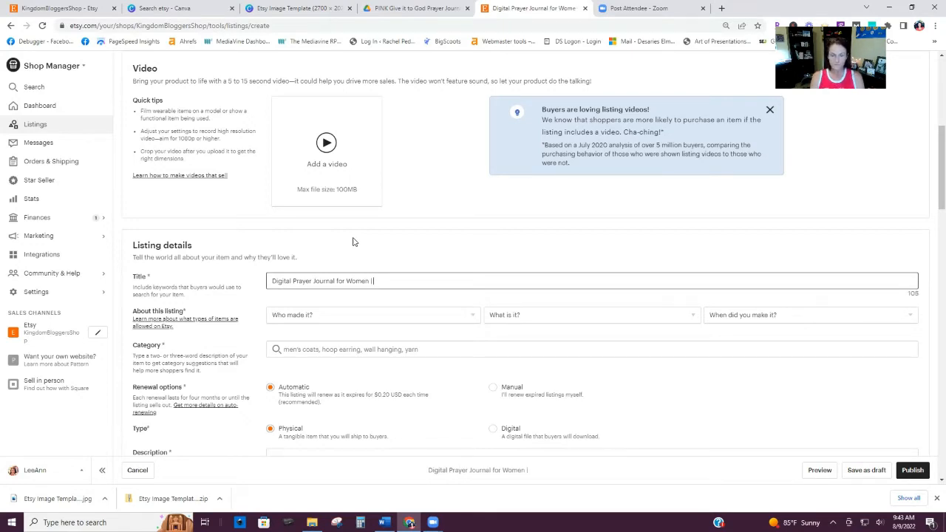
{"action": "type", "text": "Digit"}
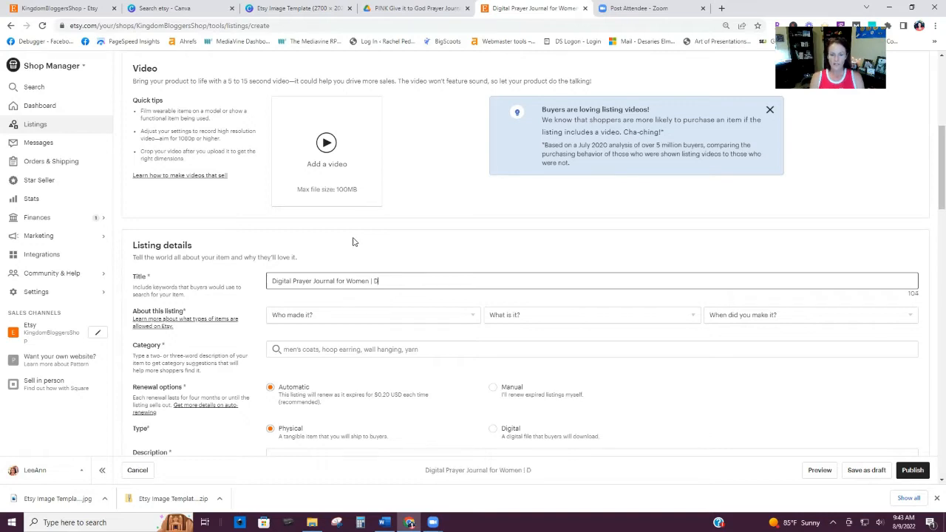
{"action": "type", "text": "al Download"}
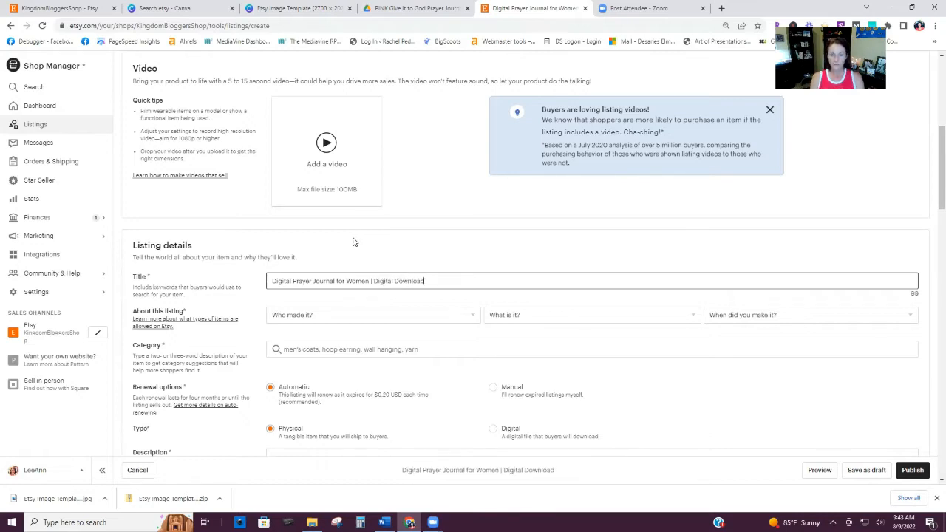
{"action": "type", "text": " | Printable Prayer Journal"}
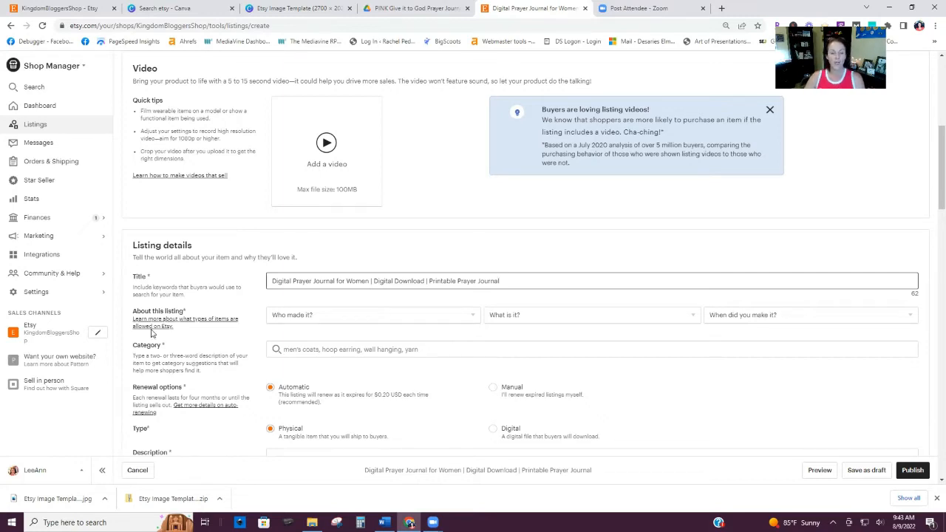
- Describe the listing as made by "I did", "A finished product" and made in 2020 - 2022
{"action": "left_click", "coordinate": [323, 316]}
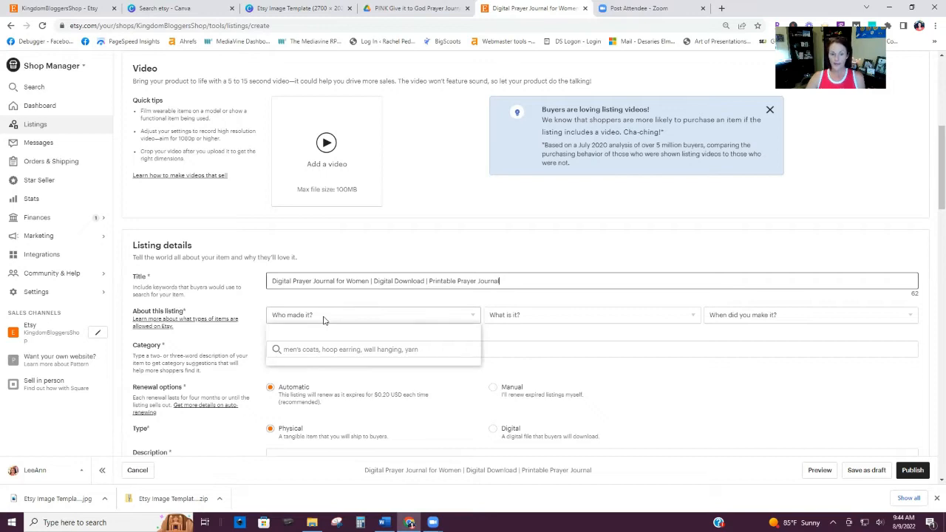
{"action": "left_click", "coordinate": [311, 340]}
{"action": "left_click", "coordinate": [566, 316]}
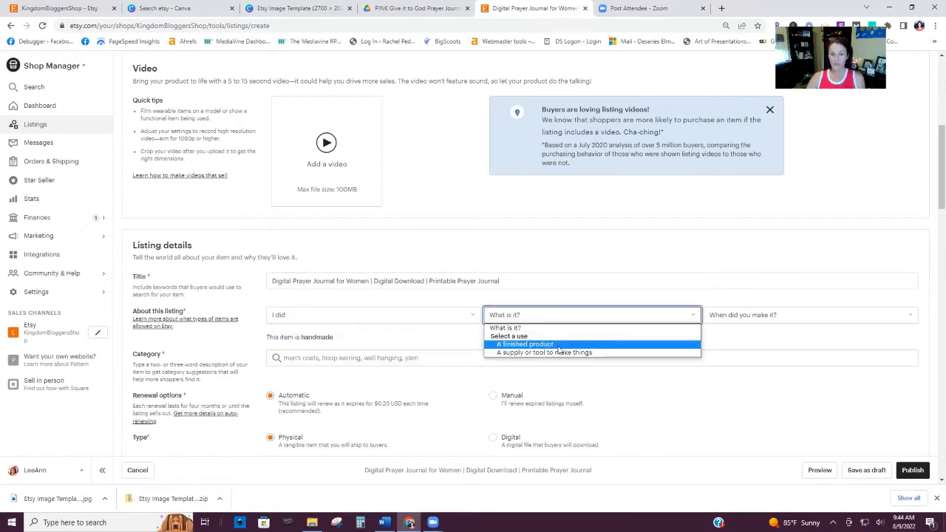
{"action": "left_click", "coordinate": [559, 346]}
{"action": "left_click", "coordinate": [803, 316]}
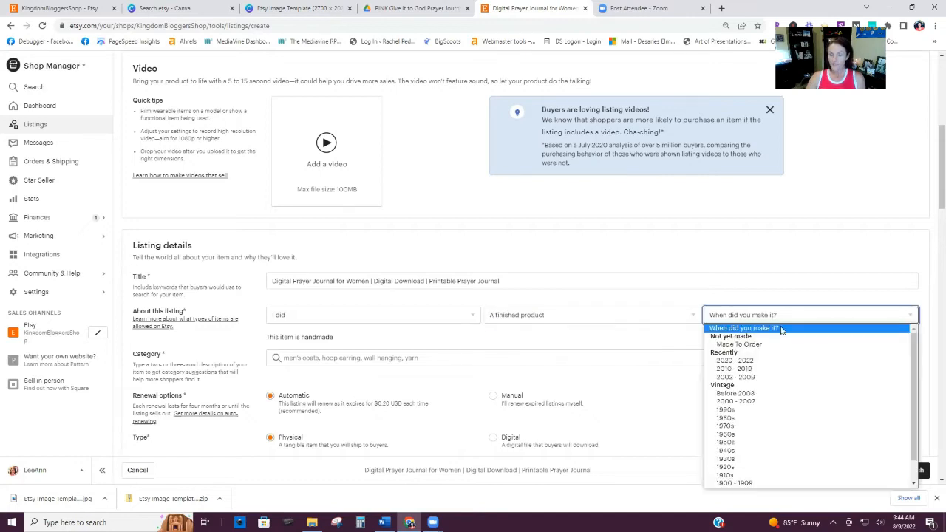
{"action": "left_click", "coordinate": [741, 362]}
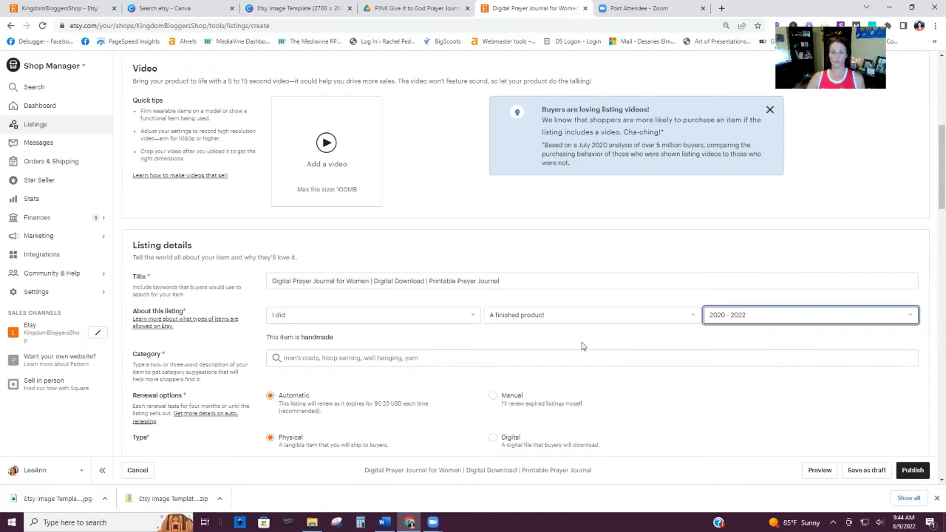
- Search the categories for "prayer journal" and assign the Digital category under Art & Collectibles, Drawing & Illustration
{"action": "scroll", "coordinate": [571, 337], "scroll_direction": "down", "scroll_amount": 1}
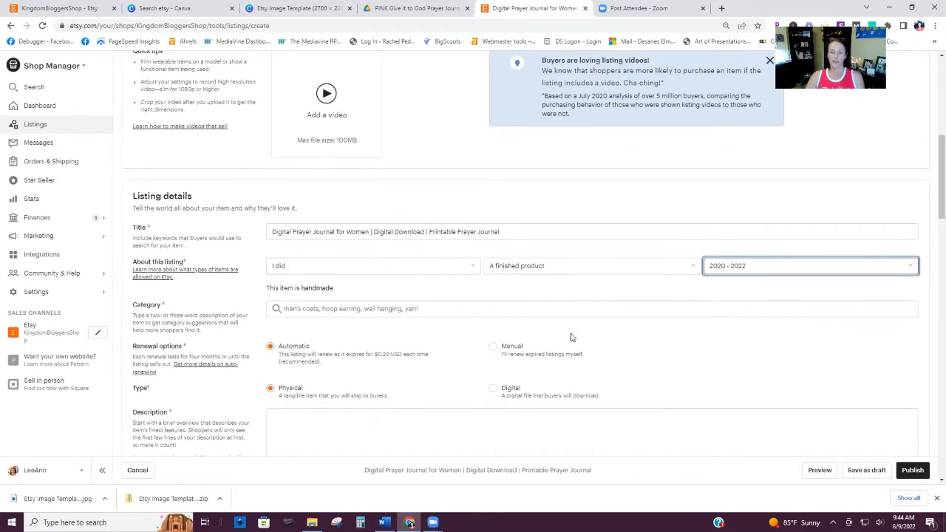
{"action": "scroll", "coordinate": [390, 313], "scroll_direction": "down", "scroll_amount": 2}
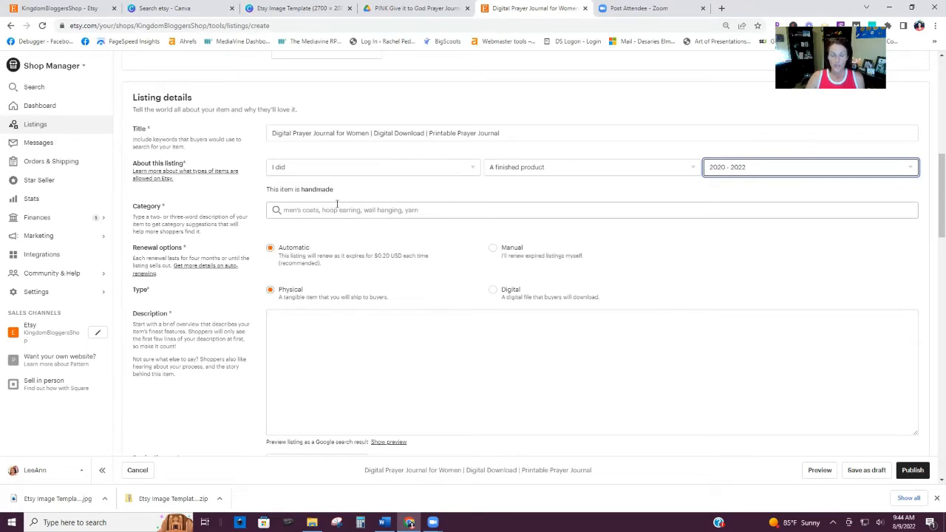
{"action": "left_click", "coordinate": [328, 210]}
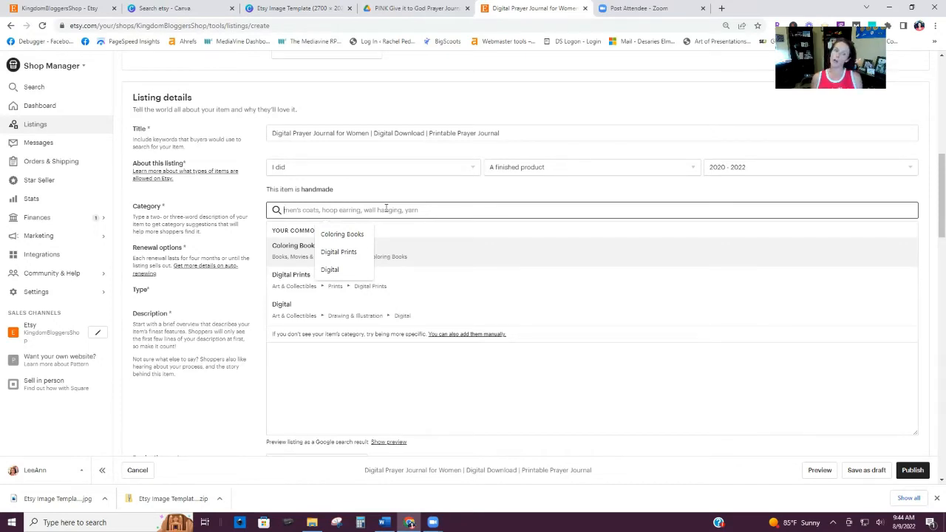
{"action": "type", "text": "prayer"}
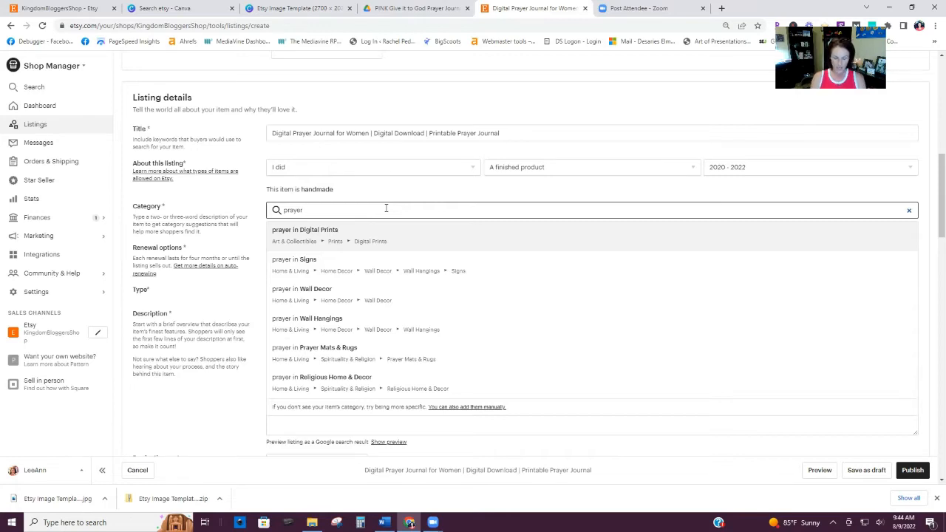
{"action": "type", "text": "journal"}
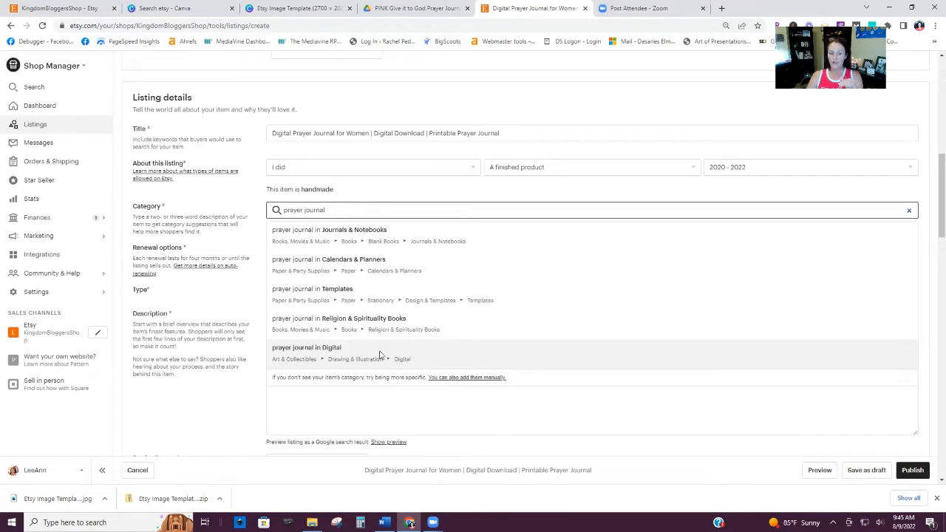
{"action": "left_click", "coordinate": [444, 355]}
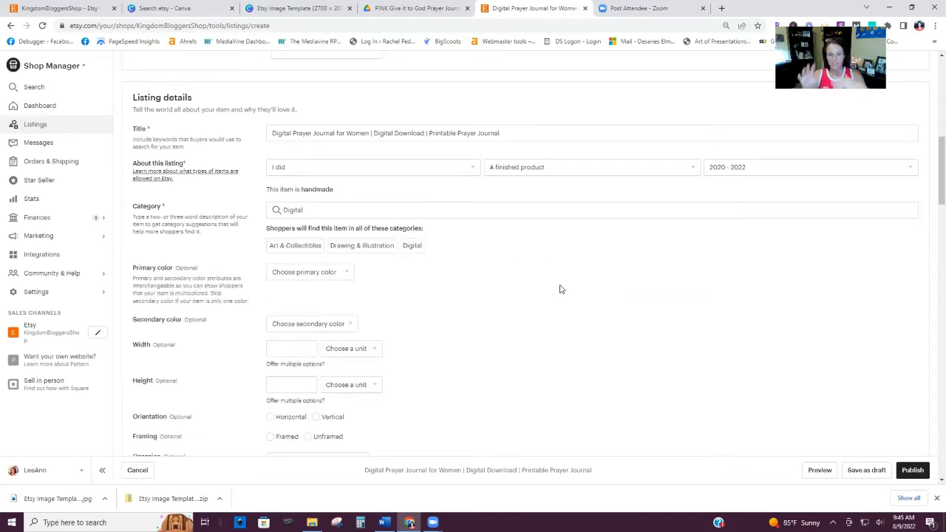
- Look through the optional attributes from primary color to subject, and on to the renewal options, type and description
{"action": "scroll", "coordinate": [440, 333], "scroll_direction": "down", "scroll_amount": 2}
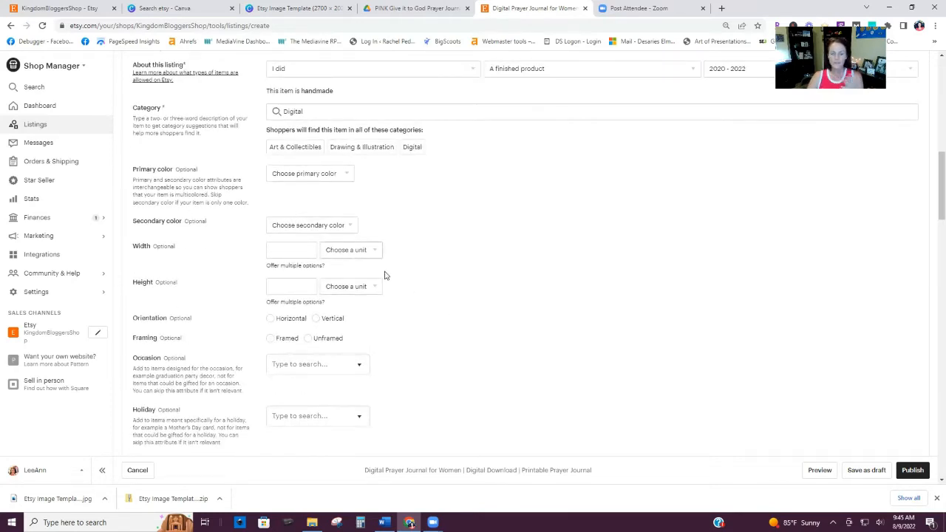
{"action": "scroll", "coordinate": [283, 212], "scroll_direction": "down", "scroll_amount": 2}
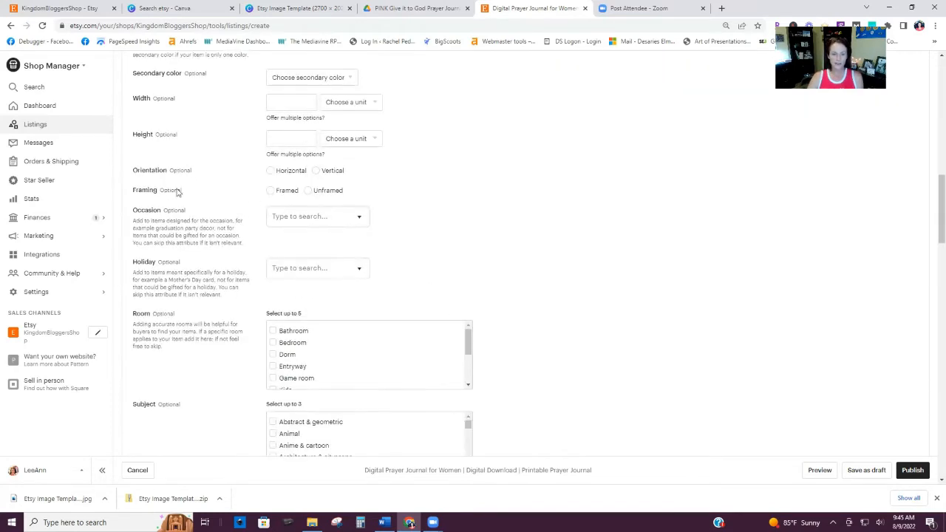
{"action": "scroll", "coordinate": [334, 190], "scroll_direction": "up", "scroll_amount": 3}
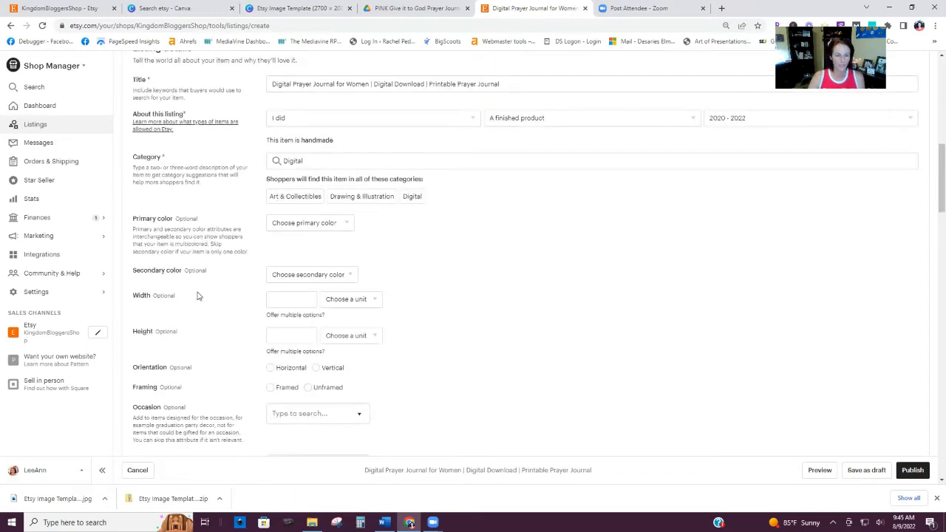
{"action": "scroll", "coordinate": [201, 295], "scroll_direction": "down", "scroll_amount": 1}
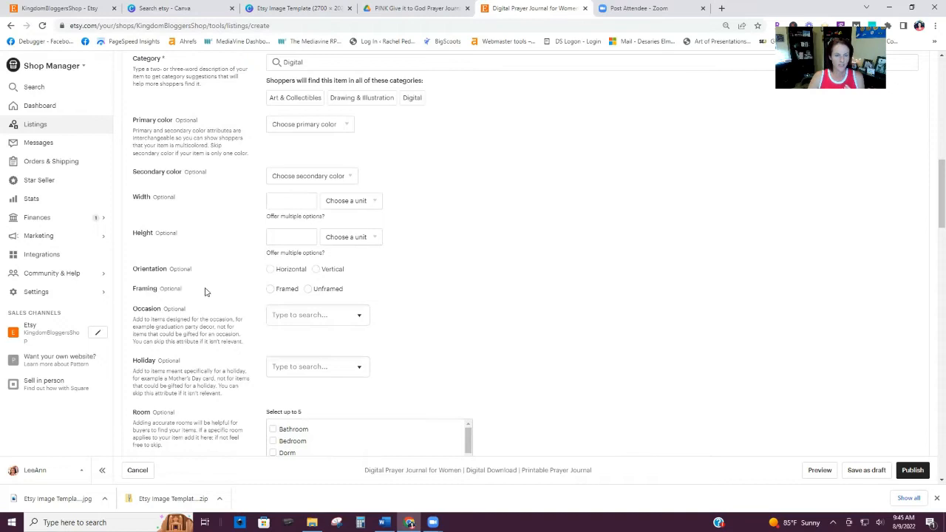
{"action": "scroll", "coordinate": [207, 289], "scroll_direction": "down", "scroll_amount": 2}
{"action": "scroll", "coordinate": [207, 289], "scroll_direction": "down", "scroll_amount": 2}
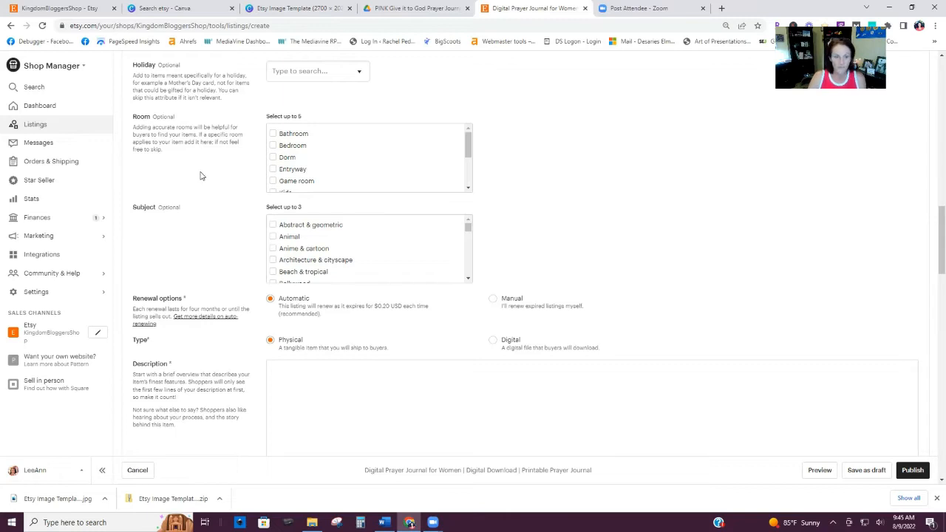
{"action": "scroll", "coordinate": [222, 185], "scroll_direction": "down", "scroll_amount": 2}
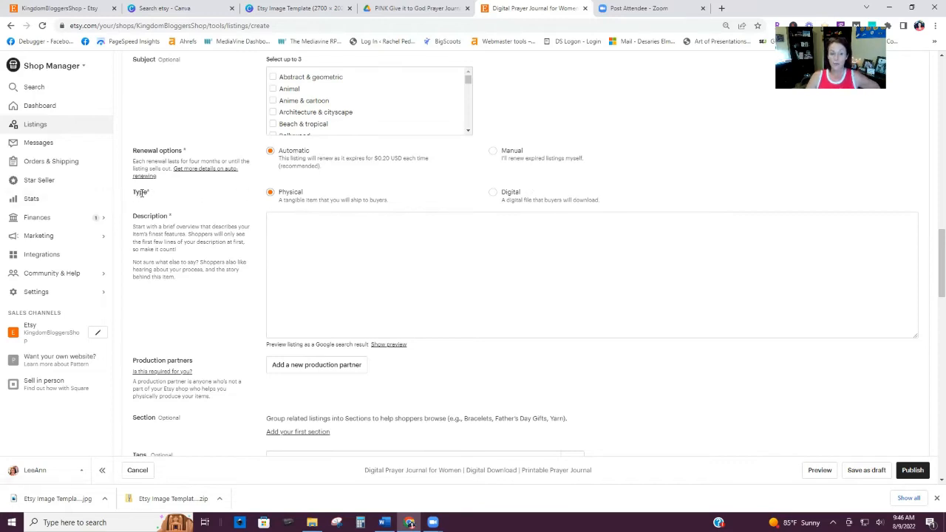
- Set the listing type to Digital and copy the whole Names of God listing text from the Word document
{"action": "left_click", "coordinate": [493, 193]}
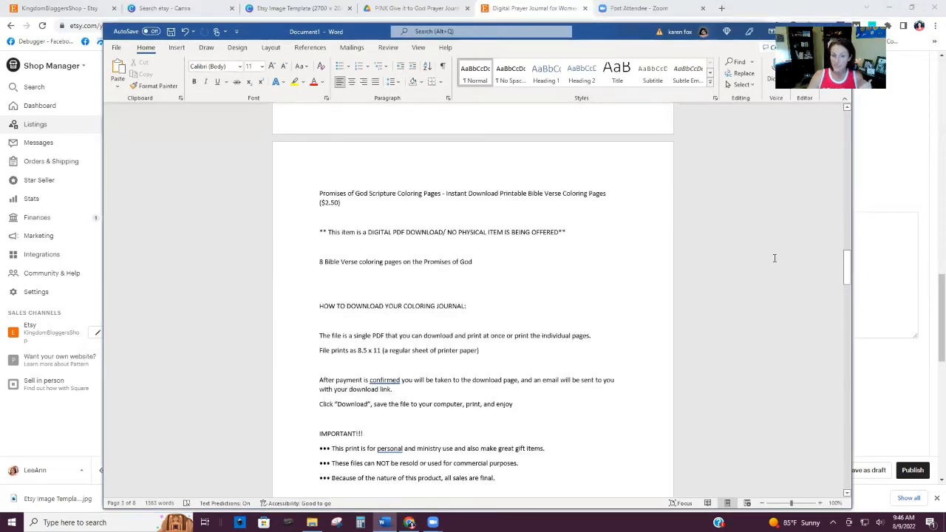
{"action": "left_click_drag", "start_coordinate": [847, 264], "coordinate": [856, 233]}
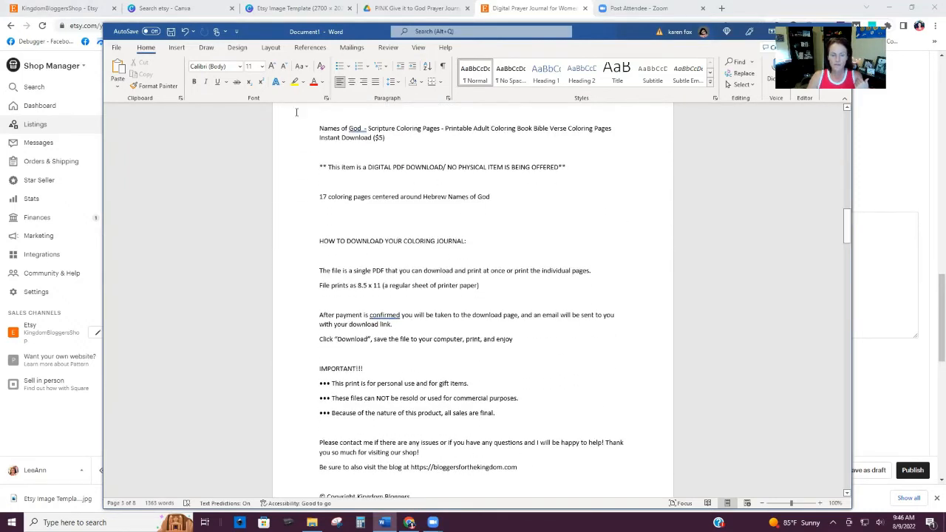
{"action": "left_click_drag", "start_coordinate": [319, 128], "coordinate": [571, 405]}
{"action": "scroll", "coordinate": [577, 410], "scroll_direction": "down", "scroll_amount": 3}
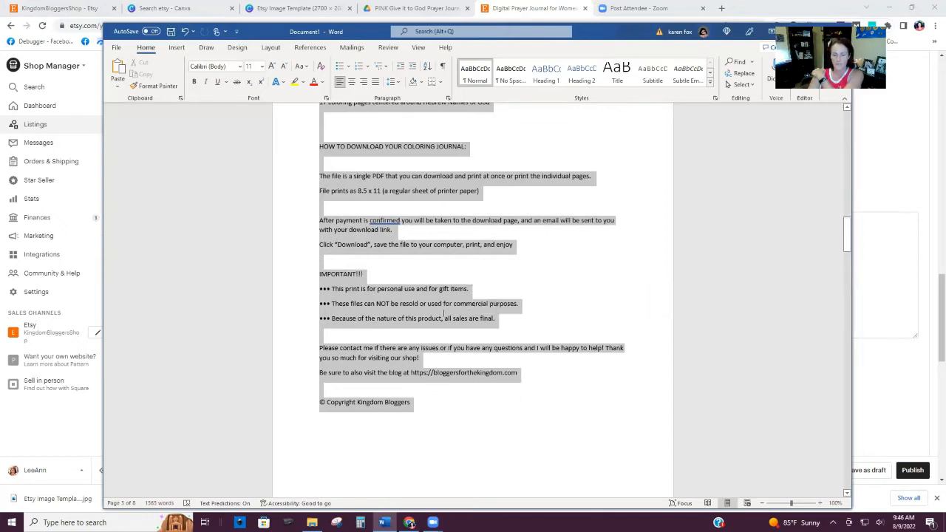
{"action": "right_click", "coordinate": [436, 306]}
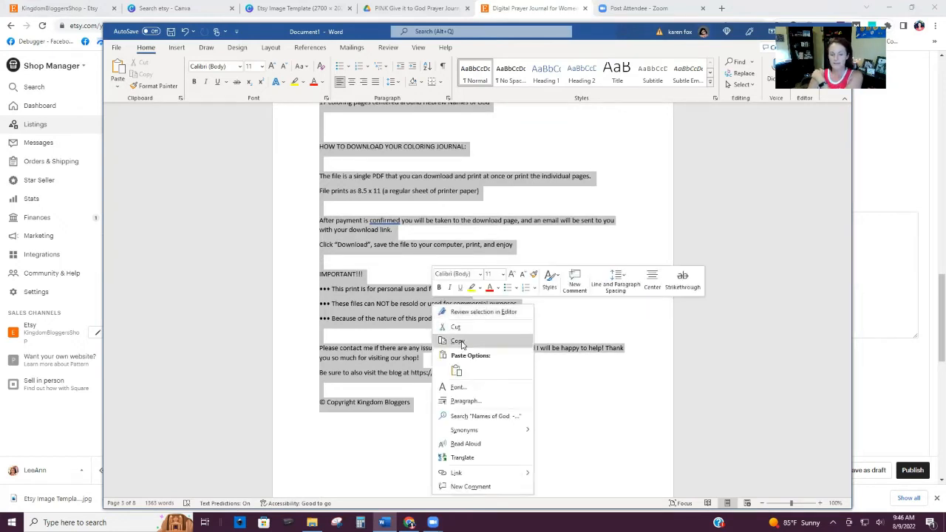
{"action": "left_click", "coordinate": [459, 342]}
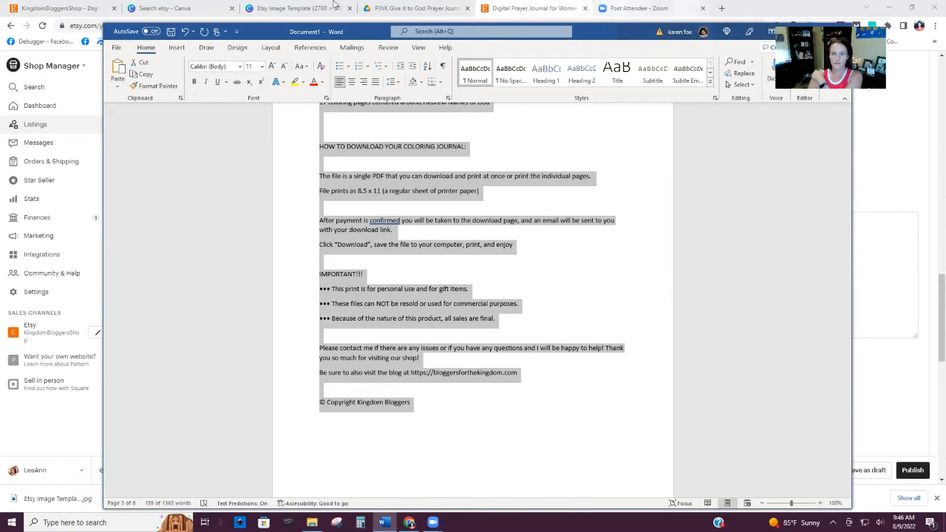
- Return to the Etsy listing form and paste the copied text into the description
{"action": "left_click", "coordinate": [535, 8]}
{"action": "left_click", "coordinate": [288, 224]}
{"action": "right_click", "coordinate": [288, 226]}
{"action": "left_click", "coordinate": [314, 303]}
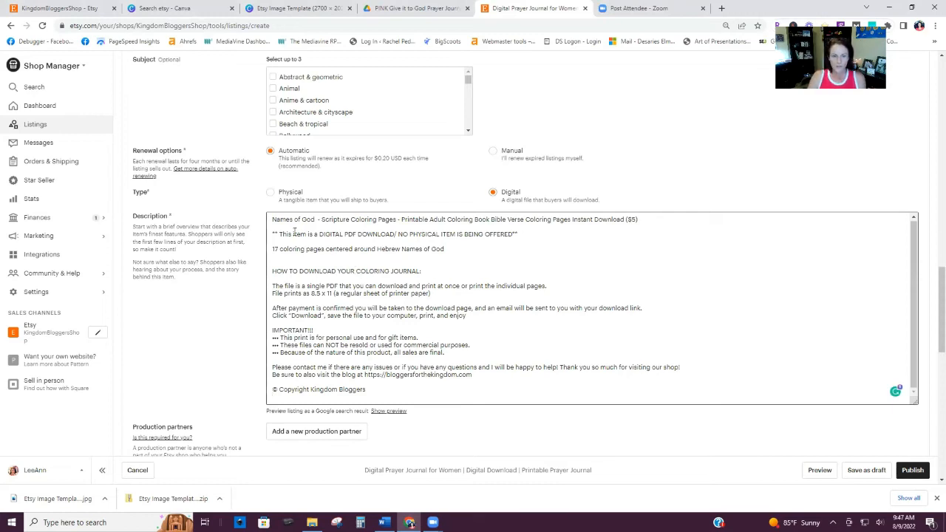
- Copy the full listing title for reuse in the description
{"action": "left_click_drag", "start_coordinate": [273, 219], "coordinate": [374, 220]}
{"action": "scroll", "coordinate": [556, 285], "scroll_direction": "up", "scroll_amount": 10}
{"action": "scroll", "coordinate": [557, 285], "scroll_direction": "up", "scroll_amount": 4}
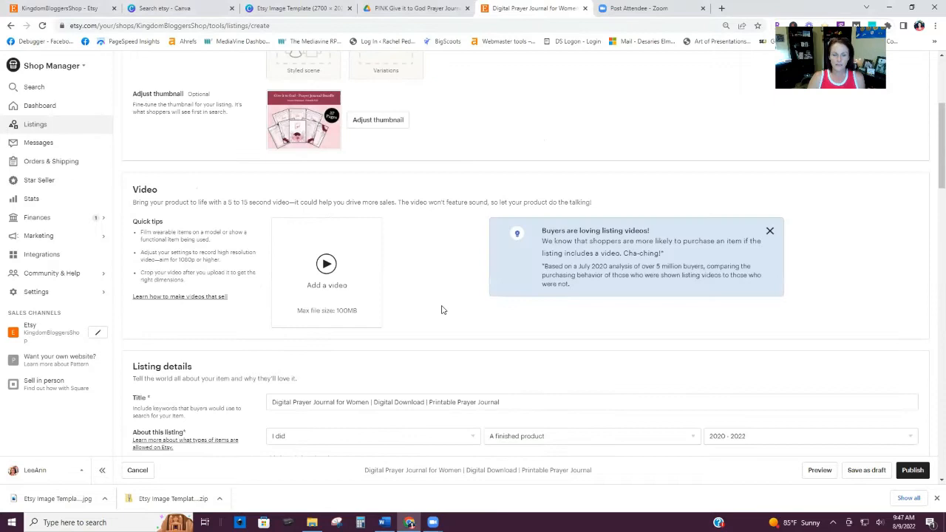
{"action": "triple_click", "coordinate": [441, 402]}
{"action": "right_click", "coordinate": [442, 402]}
{"action": "left_click", "coordinate": [465, 268]}
- Replace the Names of God heading line of the description with the copied title, followed by a blank line
{"action": "scroll", "coordinate": [459, 314], "scroll_direction": "down", "scroll_amount": 15}
{"action": "scroll", "coordinate": [458, 314], "scroll_direction": "down", "scroll_amount": 2}
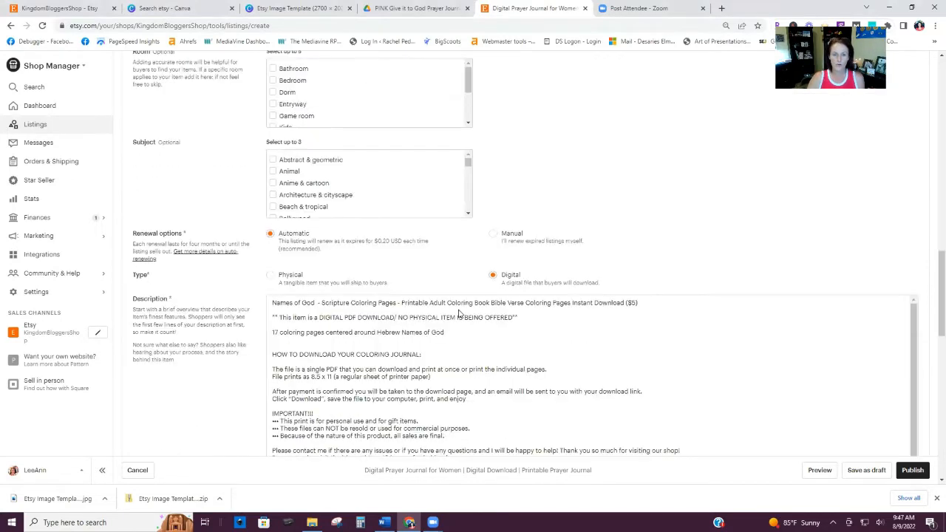
{"action": "triple_click", "coordinate": [463, 220]}
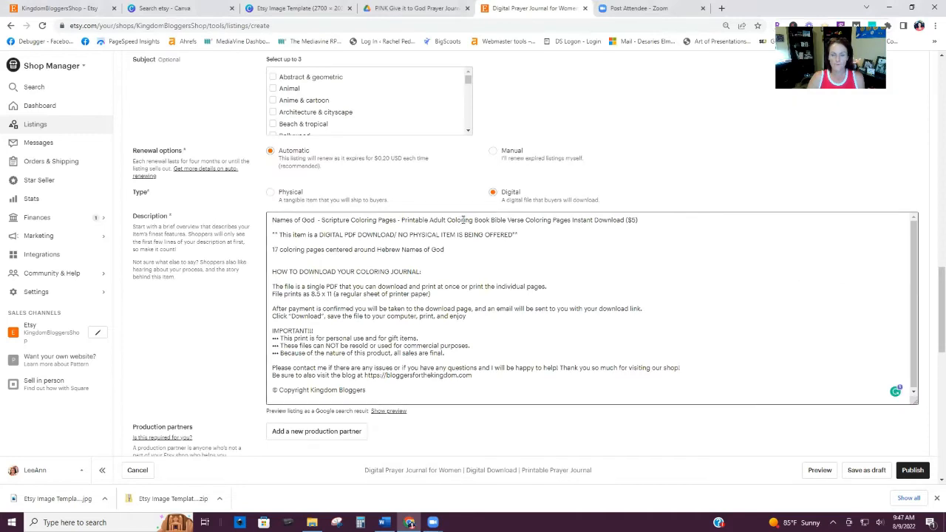
{"action": "right_click", "coordinate": [492, 221]}
{"action": "left_click", "coordinate": [533, 267]}
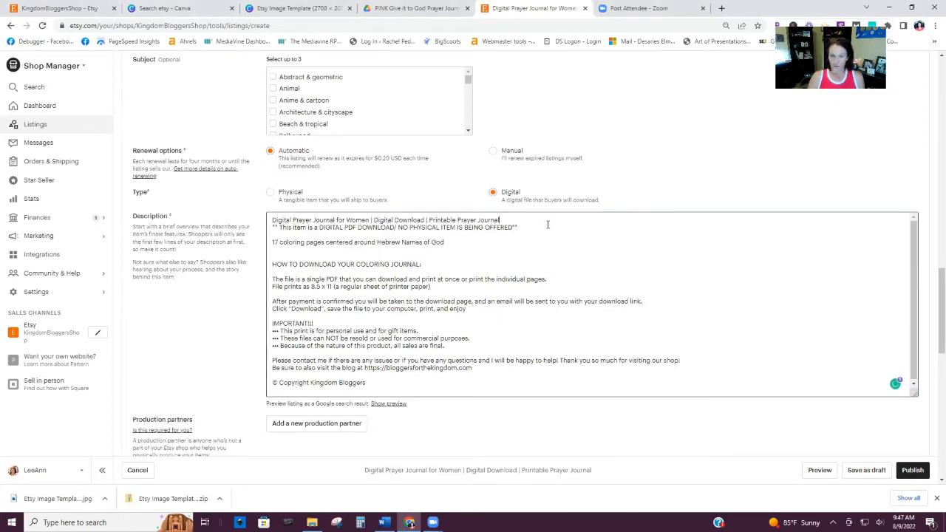
{"action": "key", "text": "Return"}
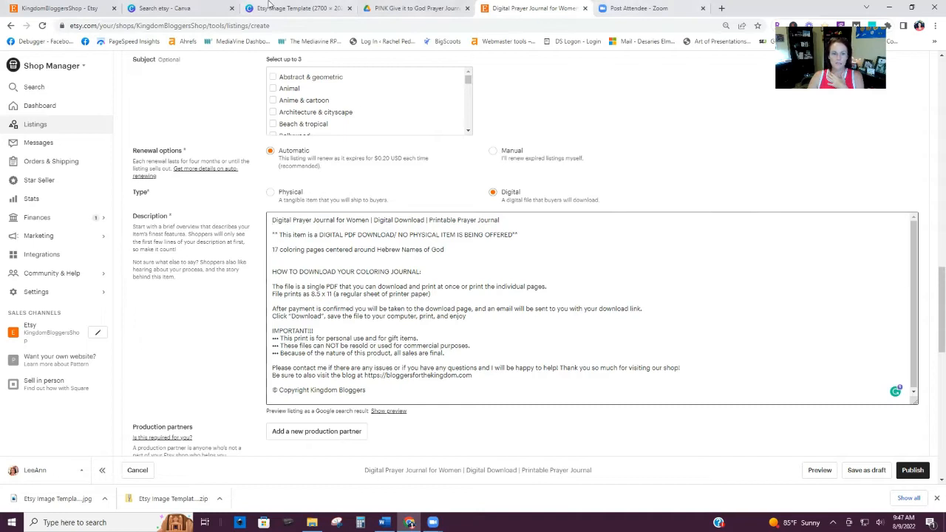
- Check the journal images in the Canva template, and replace the description's 17 coloring pages line with "37 page printable prayer journal"
{"action": "left_click", "coordinate": [295, 8]}
{"action": "scroll", "coordinate": [486, 281], "scroll_direction": "down", "scroll_amount": 5}
{"action": "scroll", "coordinate": [522, 299], "scroll_direction": "up", "scroll_amount": 10}
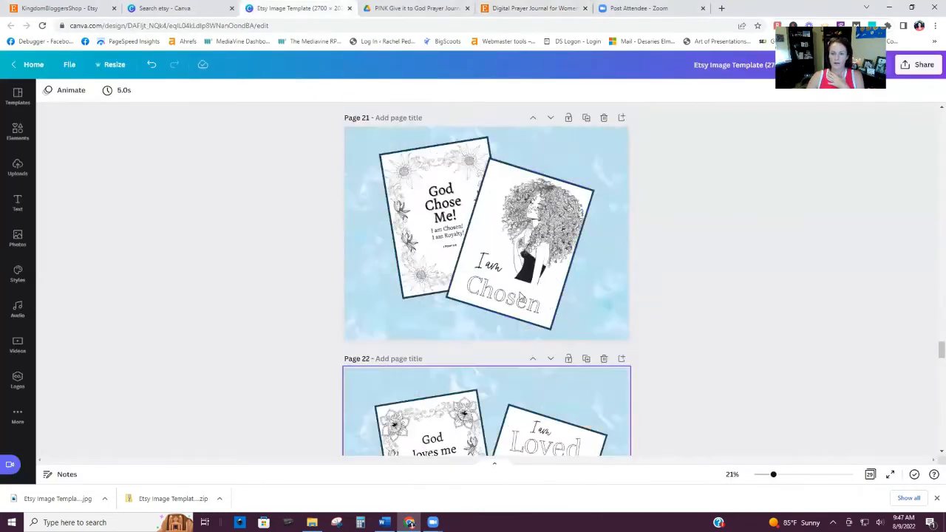
{"action": "scroll", "coordinate": [518, 287], "scroll_direction": "up", "scroll_amount": 10}
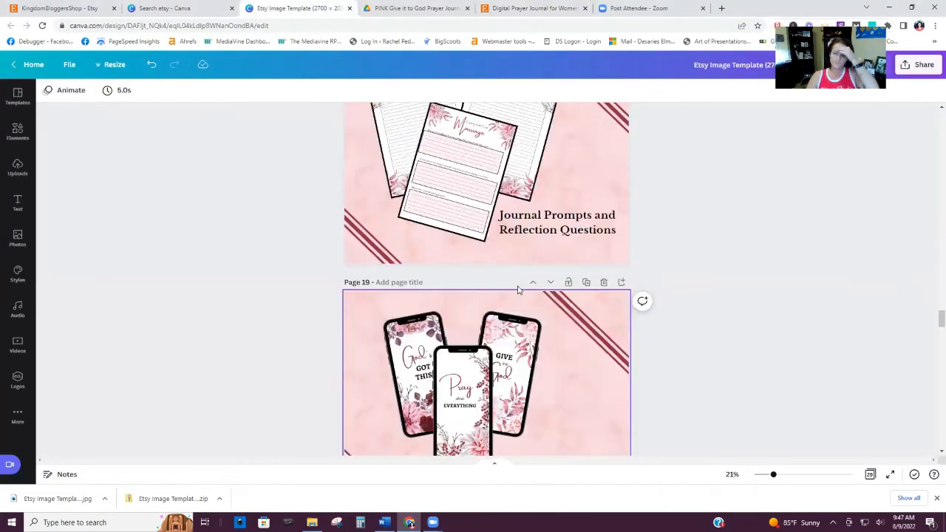
{"action": "left_click", "coordinate": [536, 6]}
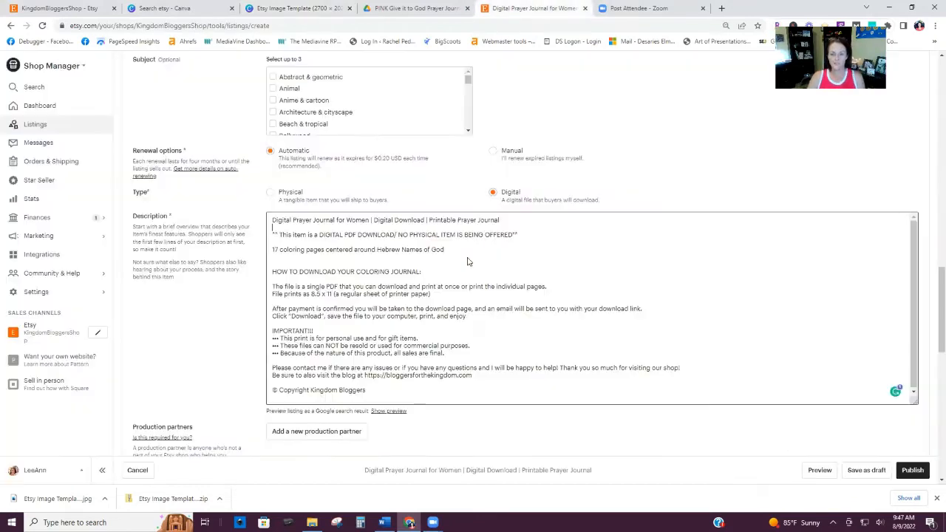
{"action": "left_click_drag", "start_coordinate": [271, 250], "coordinate": [450, 255]}
{"action": "type", "text": "3"}
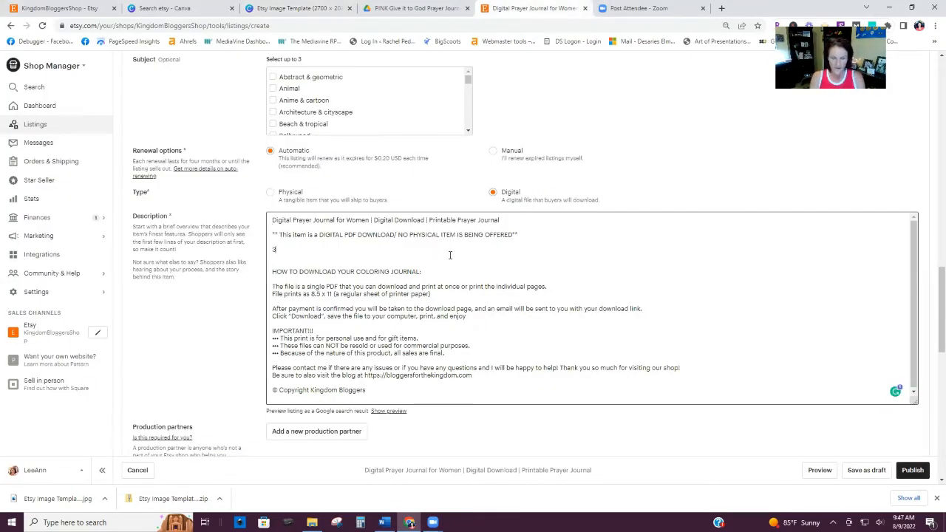
{"action": "type", "text": "7 page printable prayer journal"}
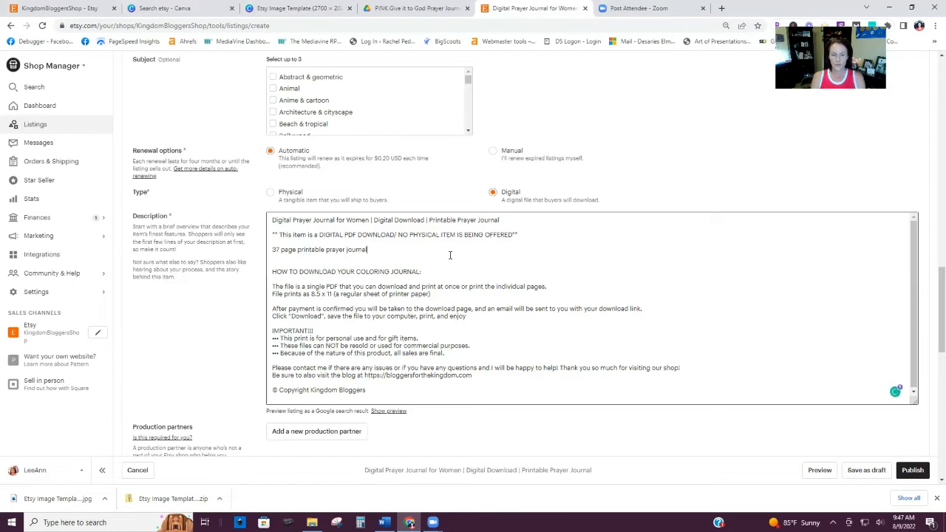
- Extend the journal line with "with 5 additional scripture coloring pages, 3 scripture screensavers, and additional worksheets."
{"action": "type", "text": " with 5 additional c"}
{"action": "key", "text": "BackSpace"}
{"action": "type", "text": "sc"}
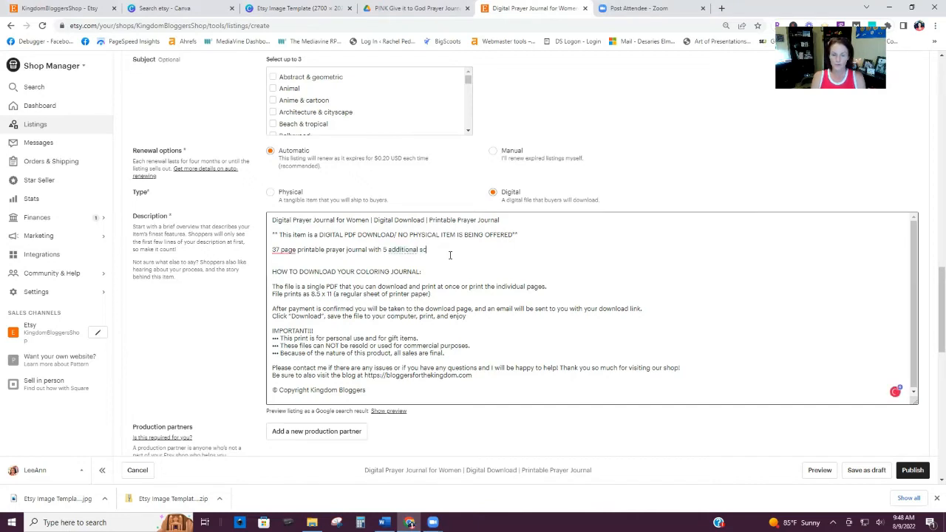
{"action": "type", "text": "riptur"}
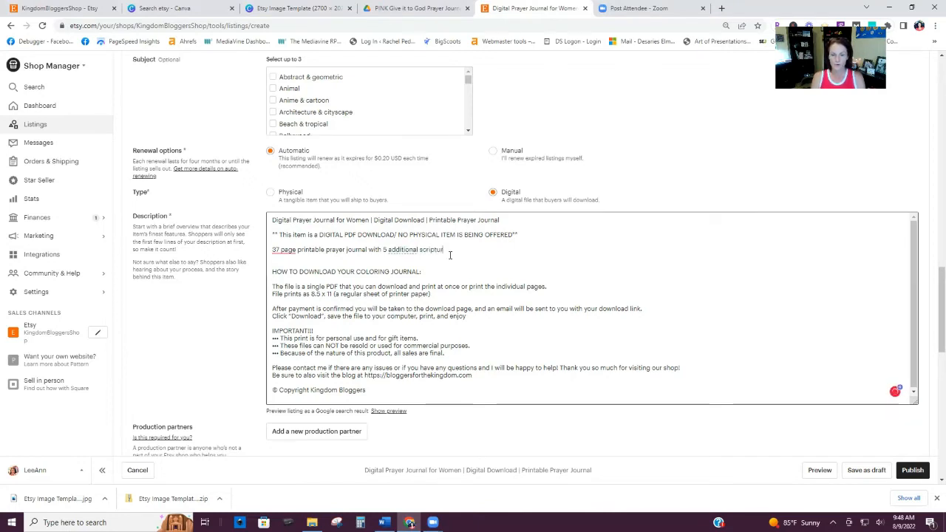
{"action": "type", "text": "e coloring pages, "}
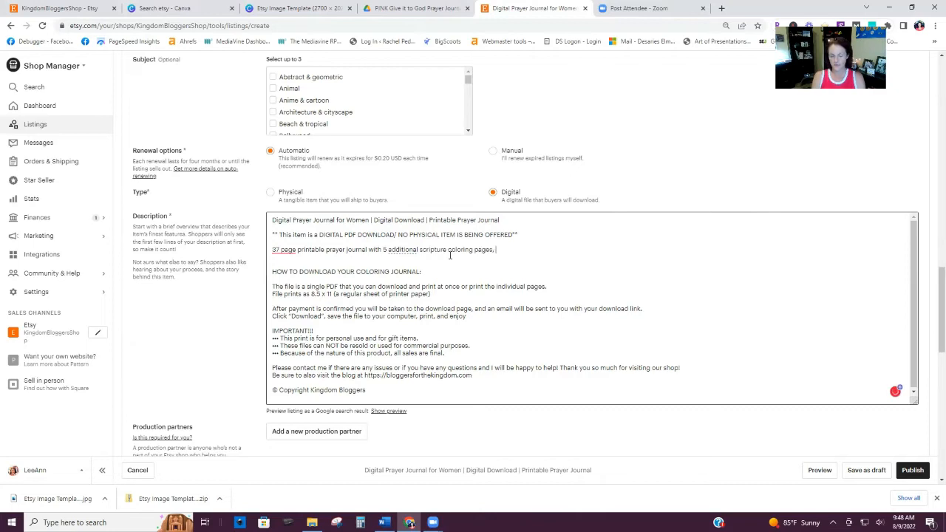
{"action": "type", "text": "3"}
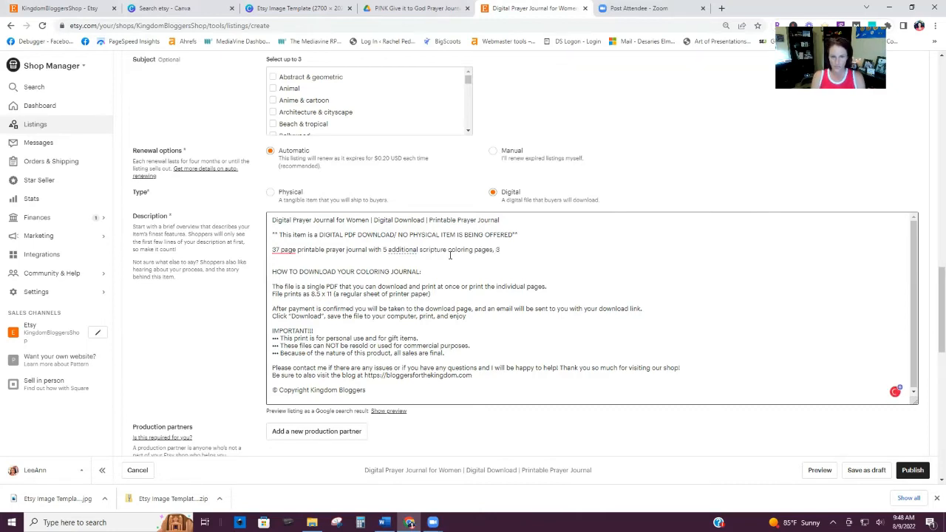
{"action": "type", "text": " scripture s"}
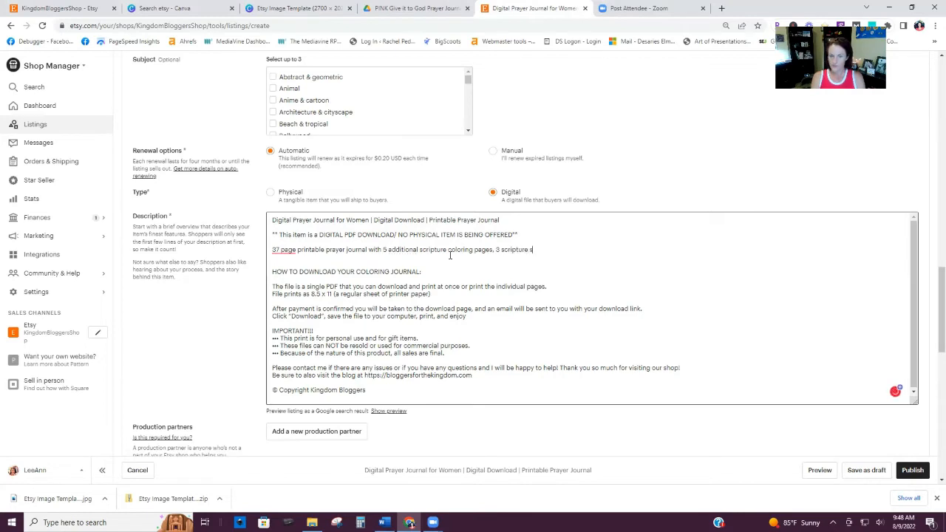
{"action": "type", "text": "creensavers, and additional"}
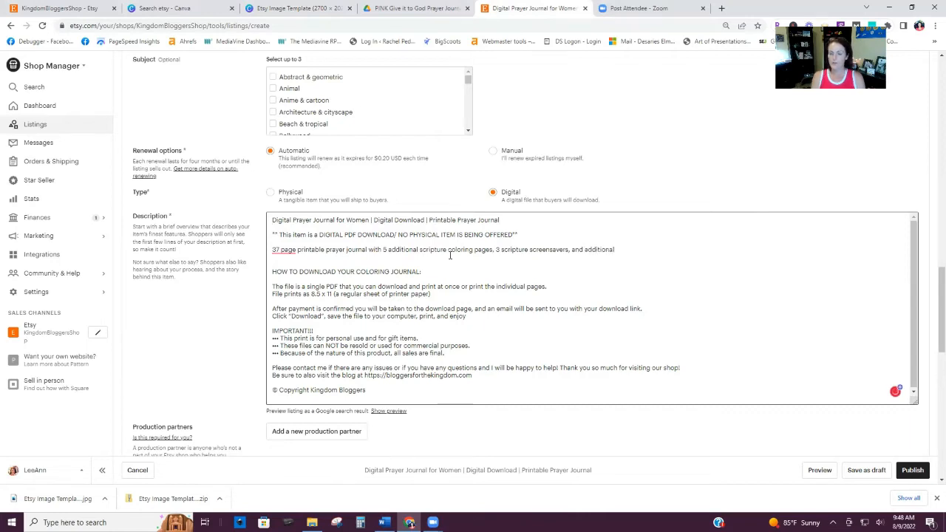
{"action": "type", "text": " worksheets."}
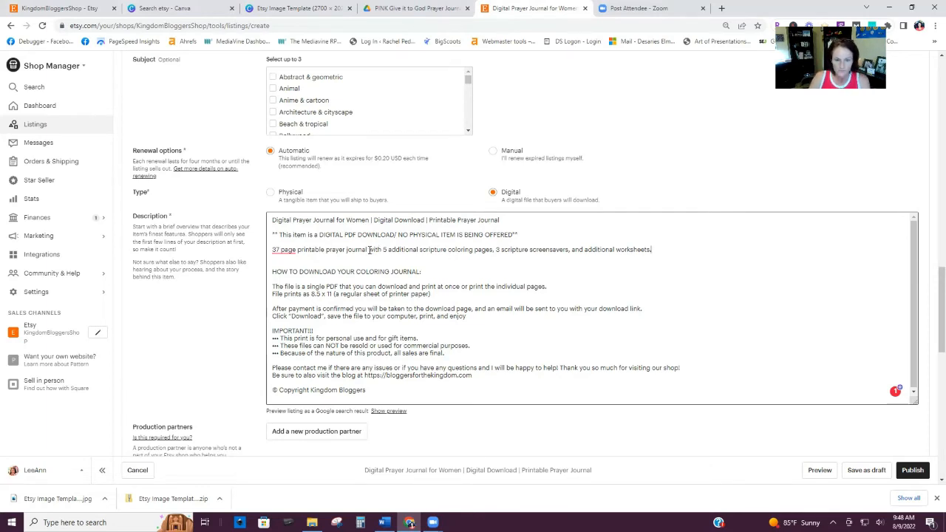
- Reword the journal line to end in "includes:" and put its contents, without "with", on a dashed line below a blank line
{"action": "left_click", "coordinate": [370, 250]}
{"action": "key", "text": "Return"}
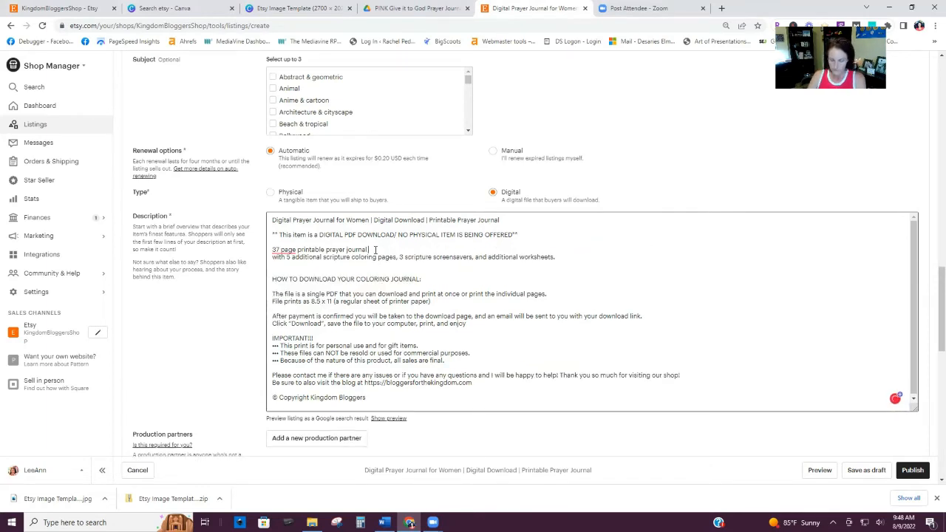
{"action": "key", "text": "Return"}
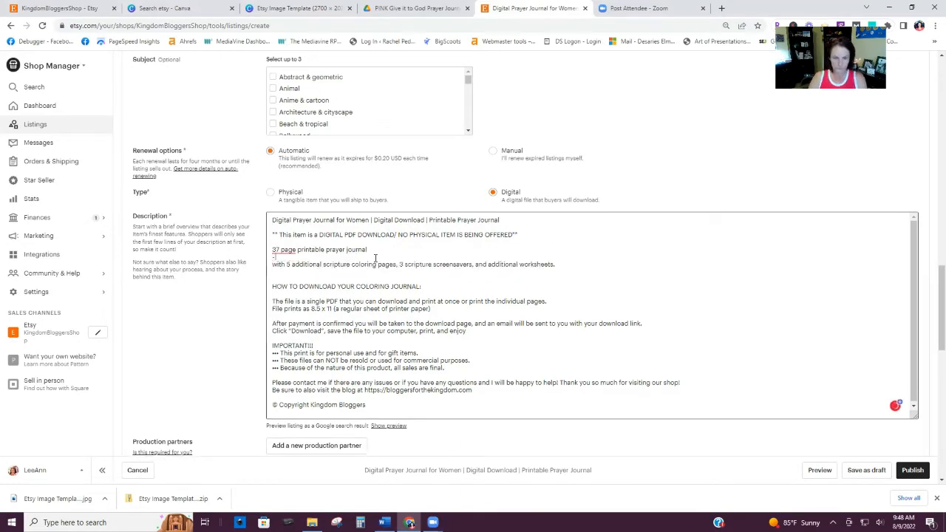
{"action": "left_click_drag", "start_coordinate": [285, 265], "coordinate": [269, 268]}
{"action": "key", "text": "BackSpace"}
{"action": "key", "text": "BackSpace"}
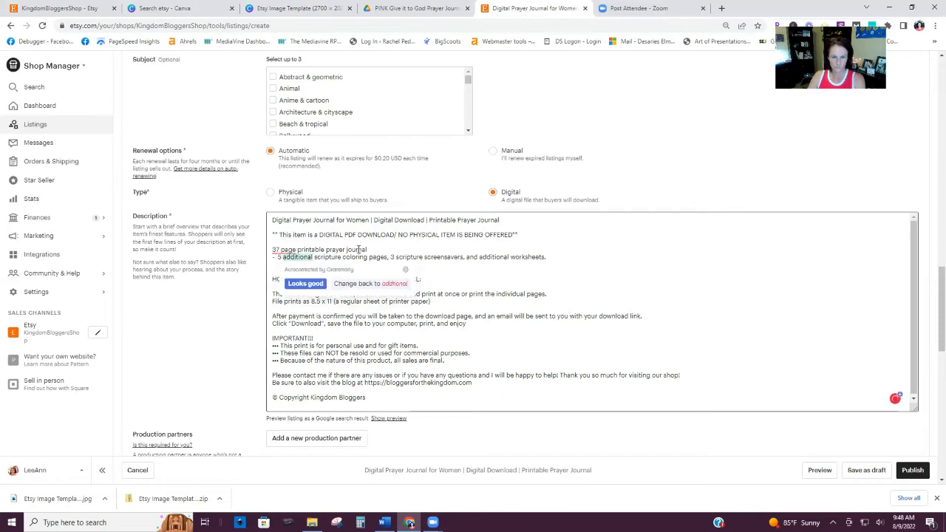
{"action": "type", "text": "includes:"}
{"action": "key", "text": "Return"}
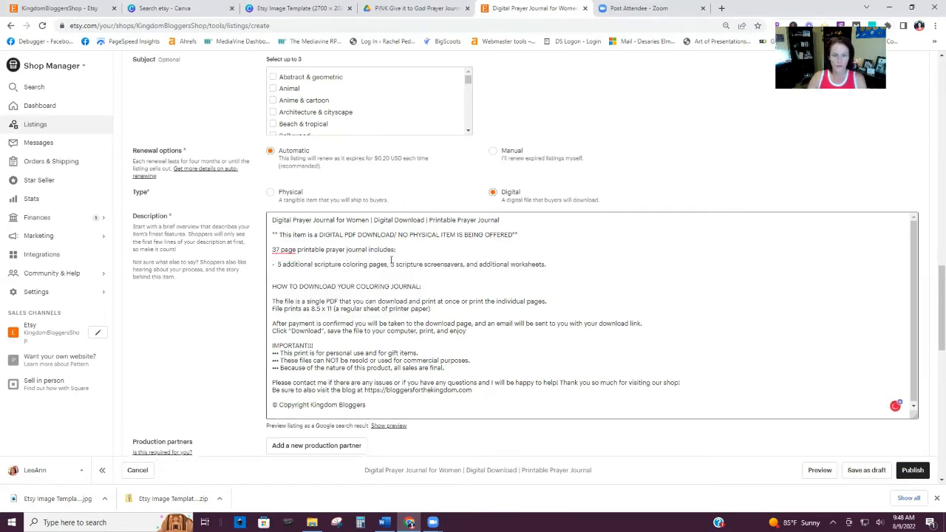
- Put the 3 scripture screensavers and the additional worksheets on separate dashed lines, and accept the correction to "37-page"
{"action": "left_click", "coordinate": [391, 264]}
{"action": "key", "text": "Return"}
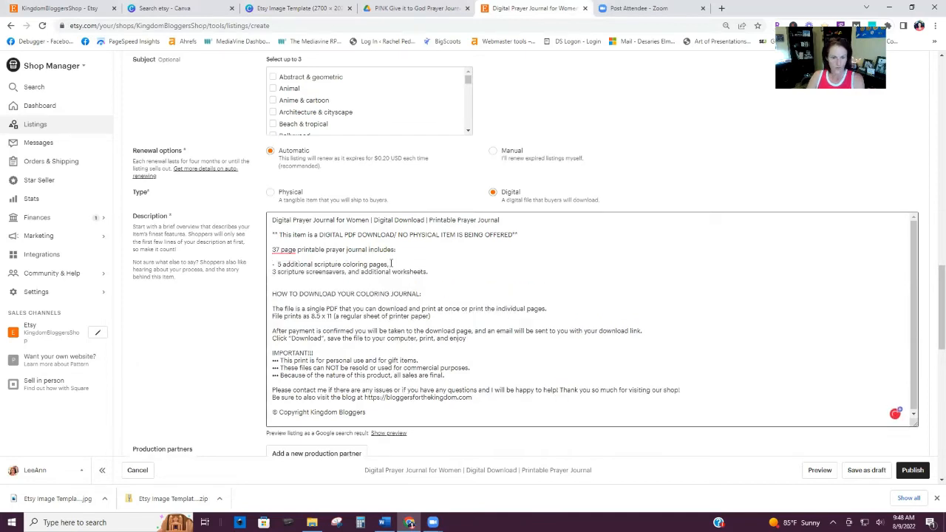
{"action": "type", "text": "-"}
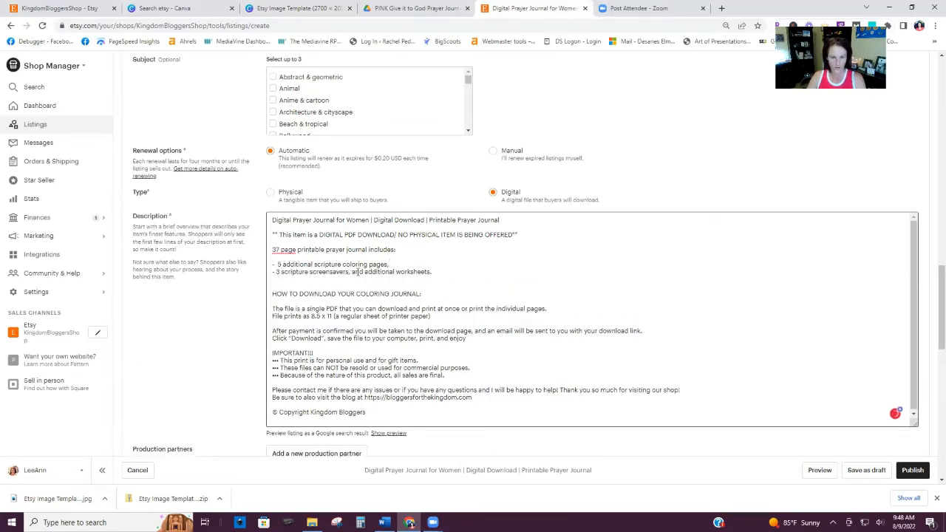
{"action": "left_click", "coordinate": [365, 271]}
{"action": "key", "text": "Return"}
{"action": "type", "text": "-"}
{"action": "key", "text": "BackSpace"}
{"action": "mouse_move", "coordinate": [283, 250]}
{"action": "left_click", "coordinate": [292, 273]}
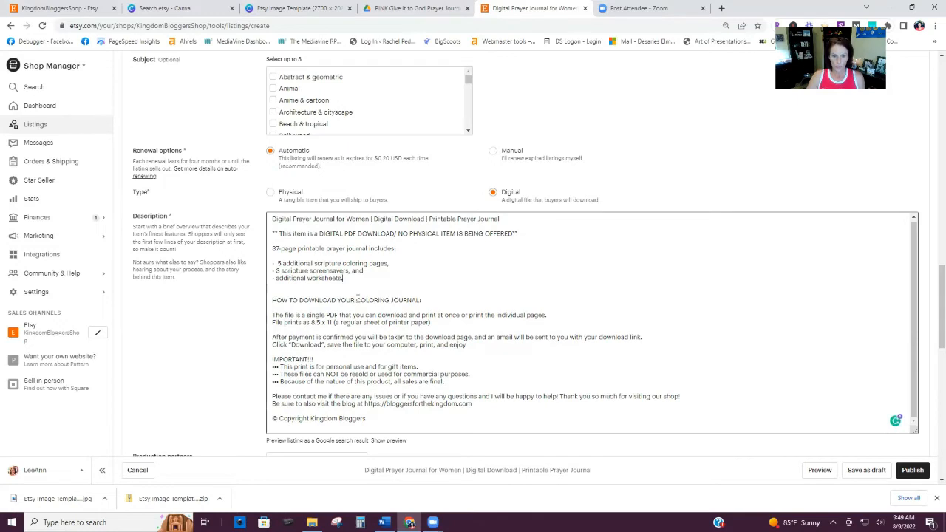
- Change the download instructions heading to "HOW TO DOWNLOAD YOUR PRAYER JOURNAL:"
{"action": "left_click_drag", "start_coordinate": [356, 300], "coordinate": [418, 298]}
{"action": "key", "text": "BackSpace"}
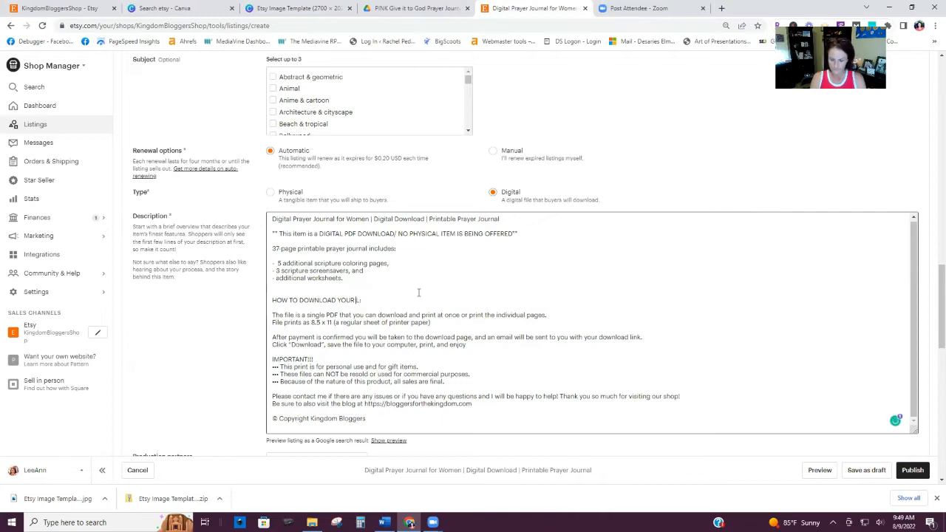
{"action": "type", "text": "PRAY"}
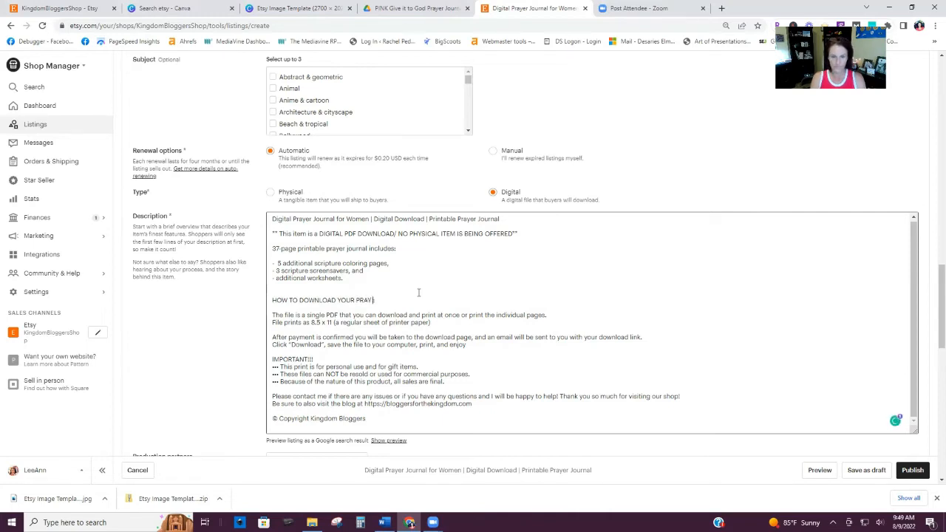
{"action": "type", "text": "ER JOURNAL:"}
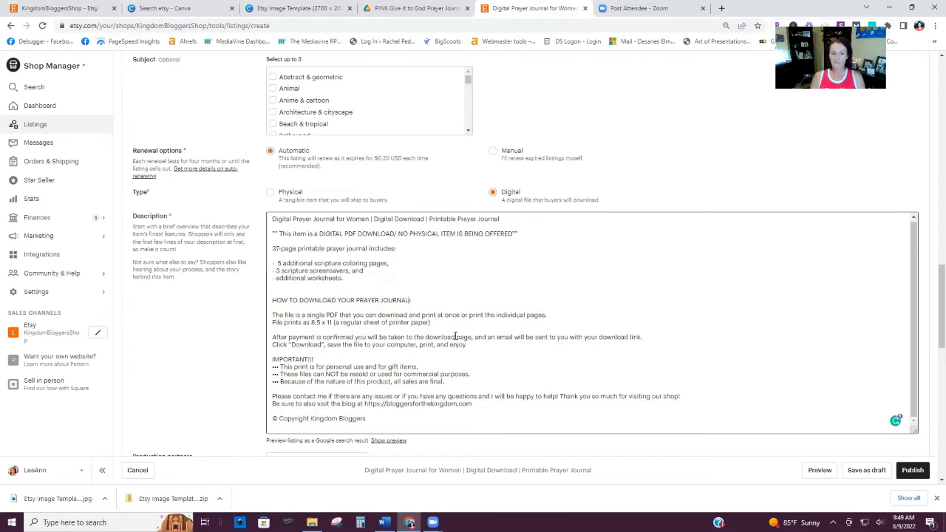
- Add "prayer journal" as the first tag of the listing
{"action": "scroll", "coordinate": [422, 366], "scroll_direction": "down", "scroll_amount": 2}
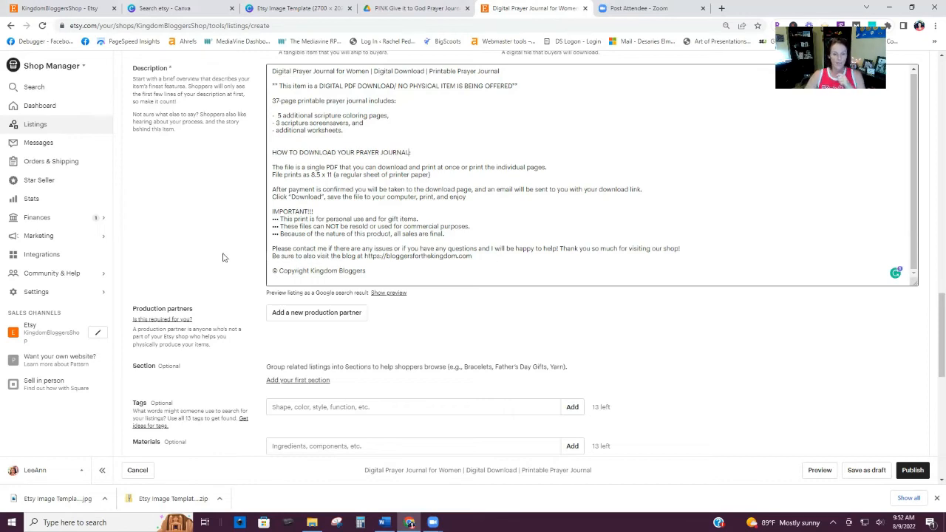
{"action": "scroll", "coordinate": [221, 256], "scroll_direction": "down", "scroll_amount": 2}
{"action": "scroll", "coordinate": [222, 256], "scroll_direction": "down", "scroll_amount": 1}
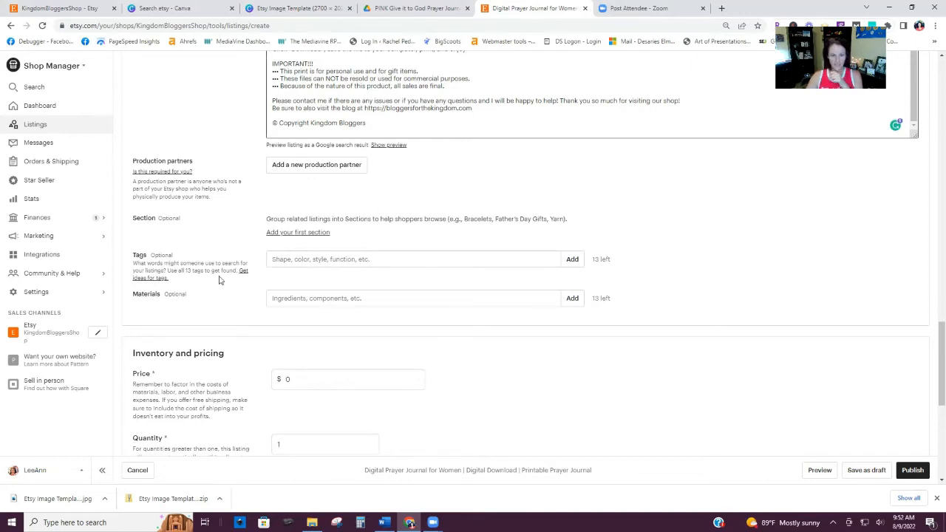
{"action": "left_click", "coordinate": [361, 259]}
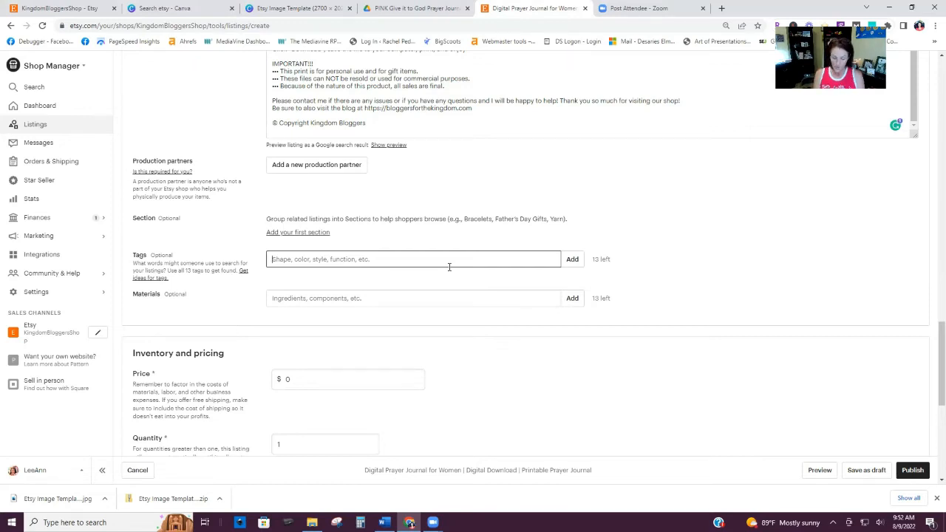
{"action": "type", "text": "prayer journal"}
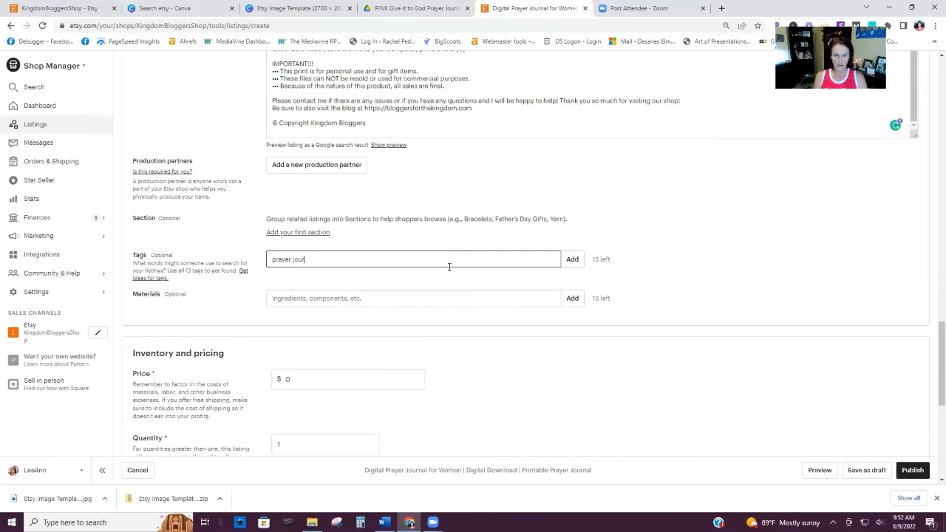
{"action": "type", "text": "nal"}
{"action": "key", "text": "Return"}
- Try to enter "printable prayer journal" as the second tag
{"action": "type", "text": "pra"}
{"action": "key", "text": "BackSpace"}
{"action": "key", "text": "BackSpace"}
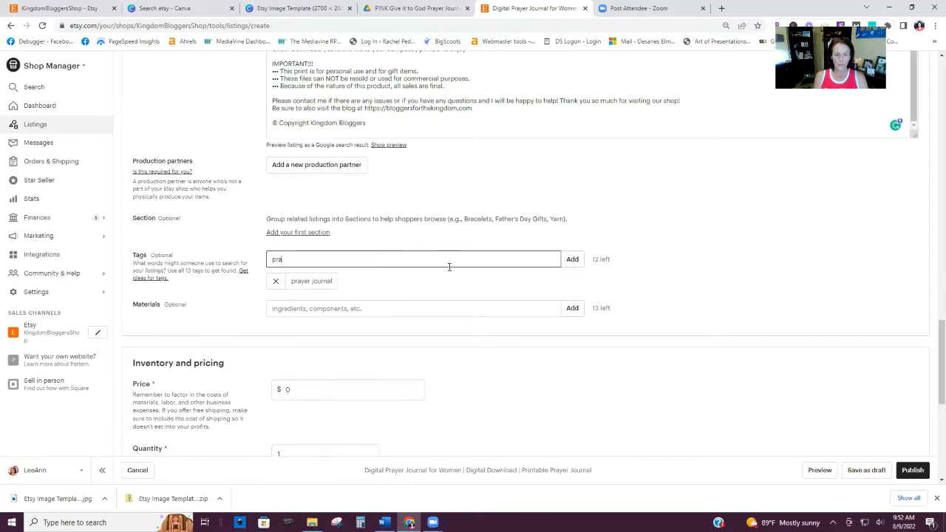
{"action": "type", "text": "rintable prayer journal"}
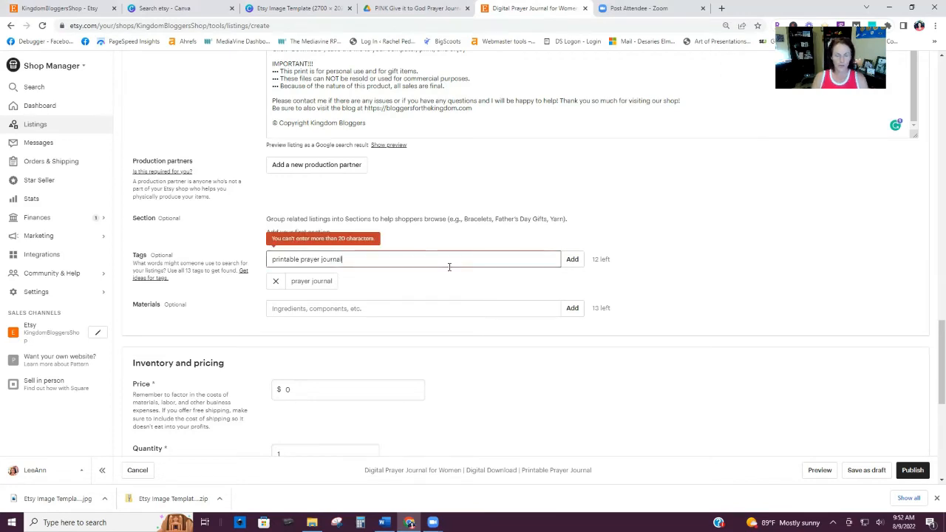
- Replace the unadded tag text with "journals" and add it, along with the tags "planners", "prayer" and "pdf"
{"action": "left_click_drag", "start_coordinate": [344, 260], "coordinate": [248, 262]}
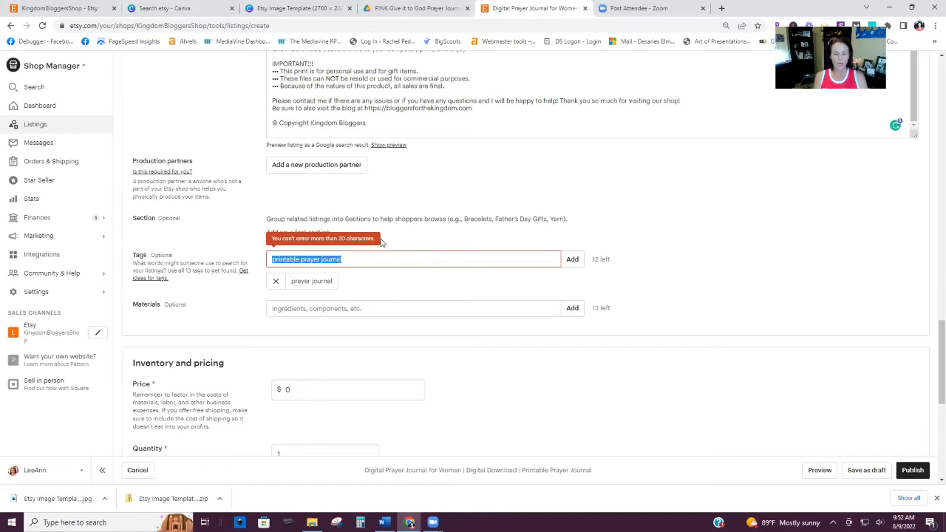
{"action": "type", "text": "journals"}
{"action": "key", "text": "Return"}
{"action": "type", "text": "planners"}
{"action": "key", "text": "Return"}
{"action": "type", "text": "prayer"}
{"action": "key", "text": "Return"}
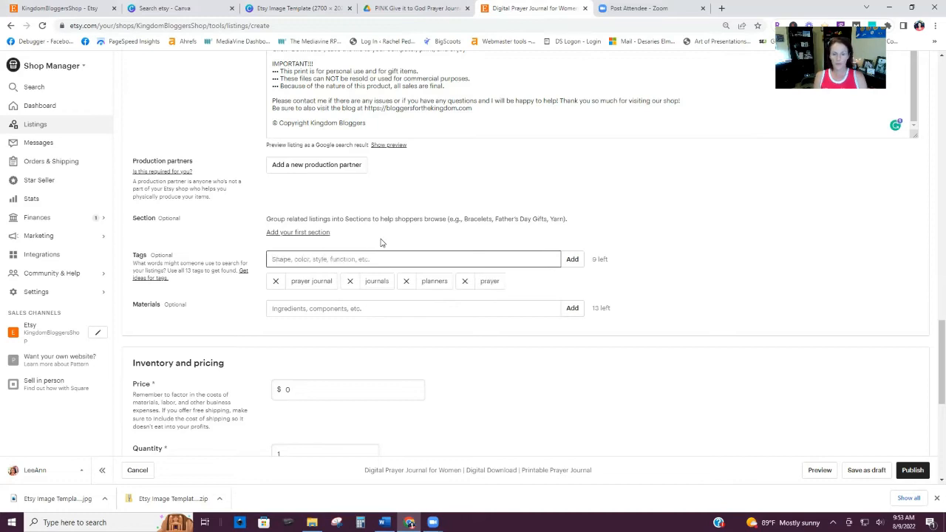
{"action": "type", "text": "pdf"}
{"action": "key", "text": "Return"}
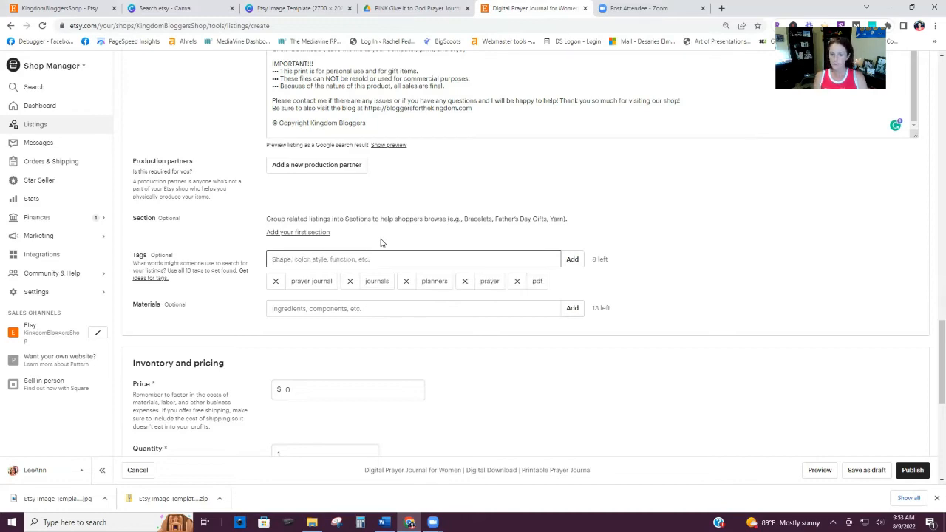
- Add the tags "digital prayer" and "digital journal" to the listing
{"action": "type", "text": "digital prayer"}
{"action": "key", "text": "Return"}
{"action": "type", "text": "digi"}
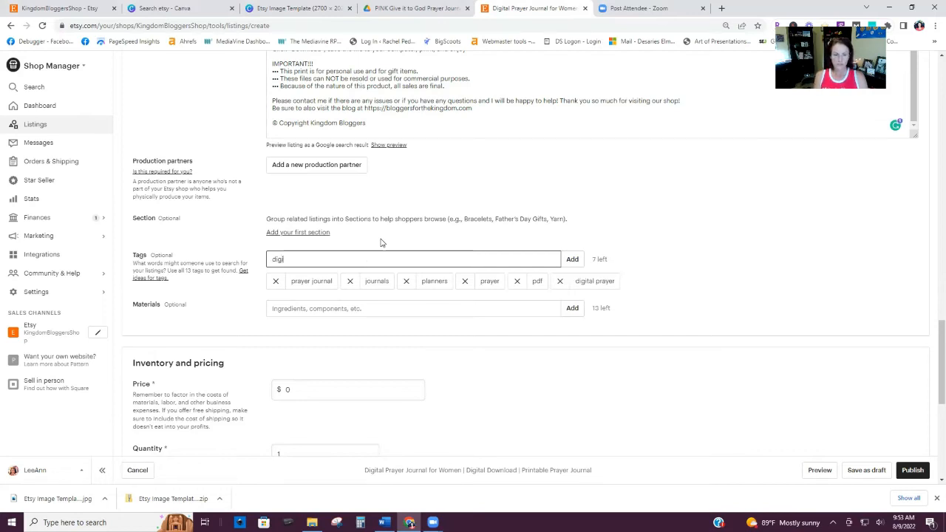
{"action": "type", "text": "tal journal"}
{"action": "key", "text": "Return"}
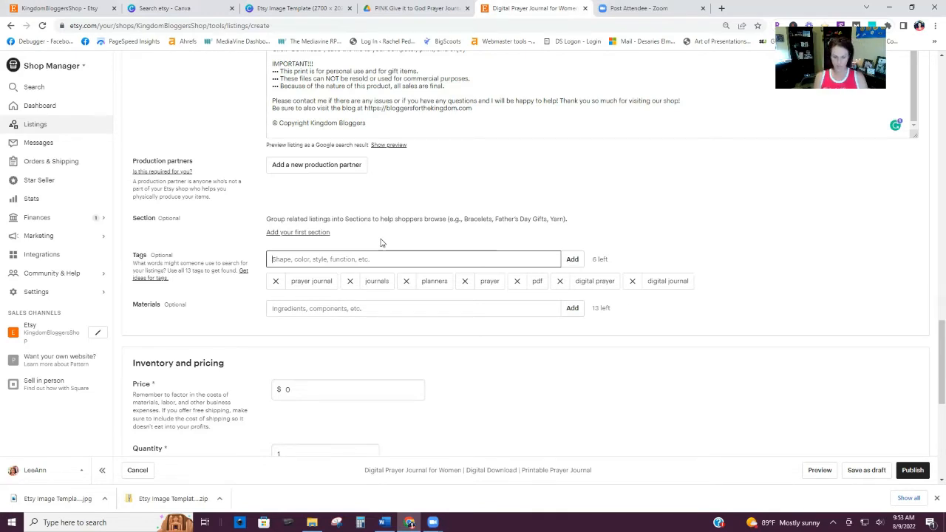
- Add the tags "scripture coloring", "scripture", "christian" and "bible" to the listing
{"action": "type", "text": "scri"}
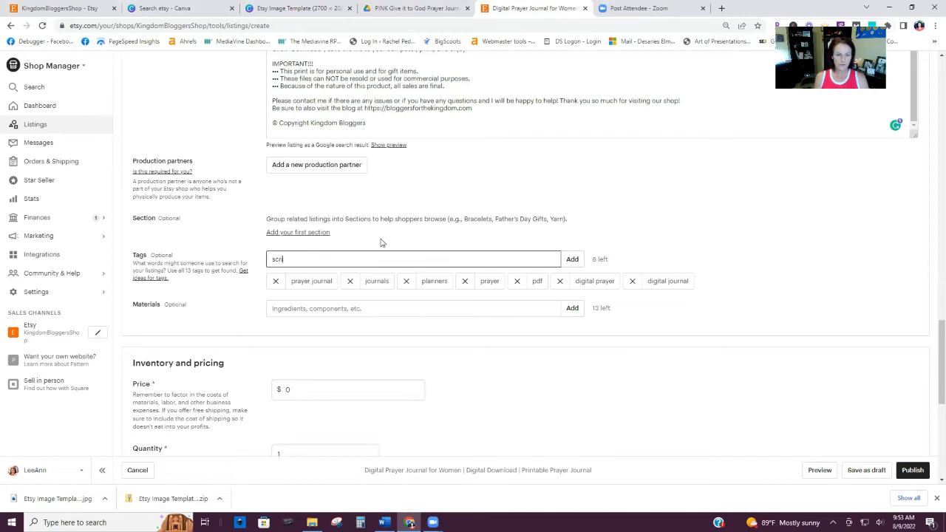
{"action": "type", "text": "tppture coloring"}
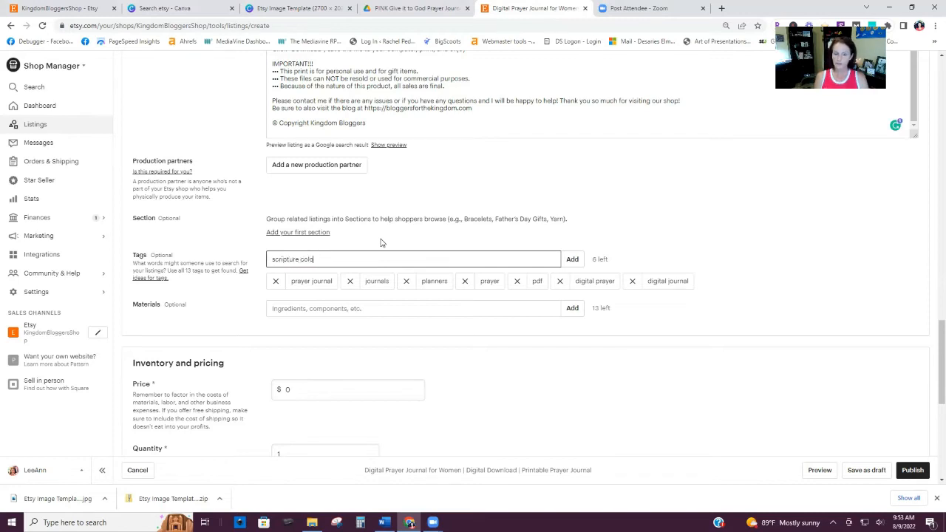
{"action": "key", "text": "Return"}
{"action": "type", "text": "scripture"}
{"action": "key", "text": "Return"}
{"action": "type", "text": "christian"}
{"action": "key", "text": "Return"}
{"action": "type", "text": "bible"}
{"action": "key", "text": "Return"}
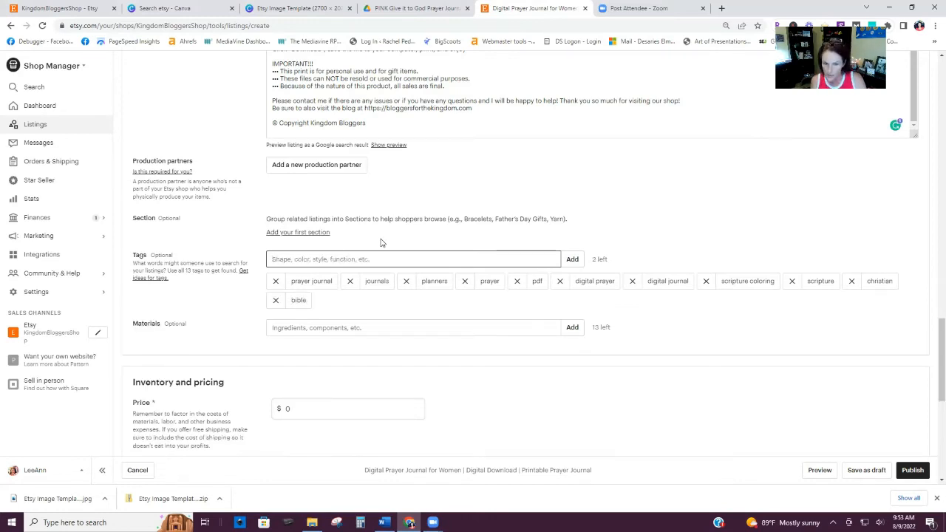
- Add "prayer tracker" and "prayer printable" as the last two tags
{"action": "type", "text": "prayer tracker"}
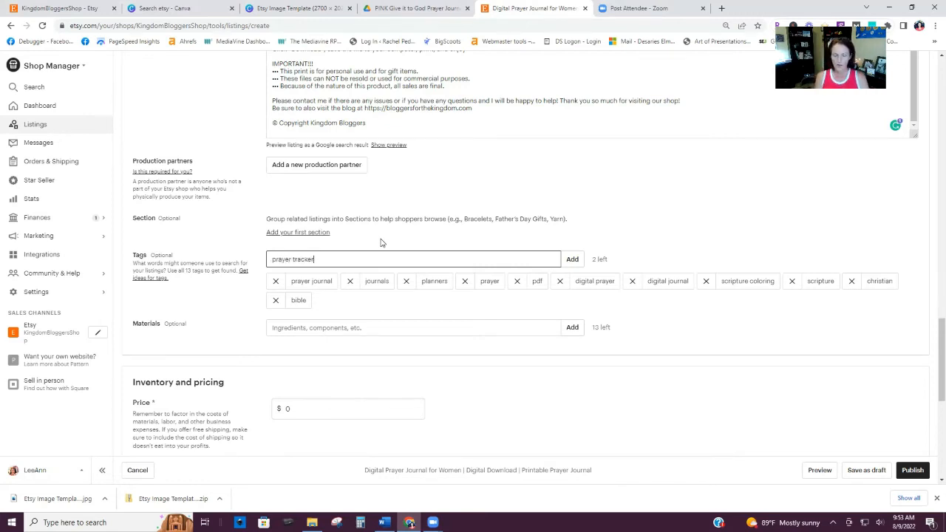
{"action": "key", "text": "Return"}
{"action": "type", "text": "pray"}
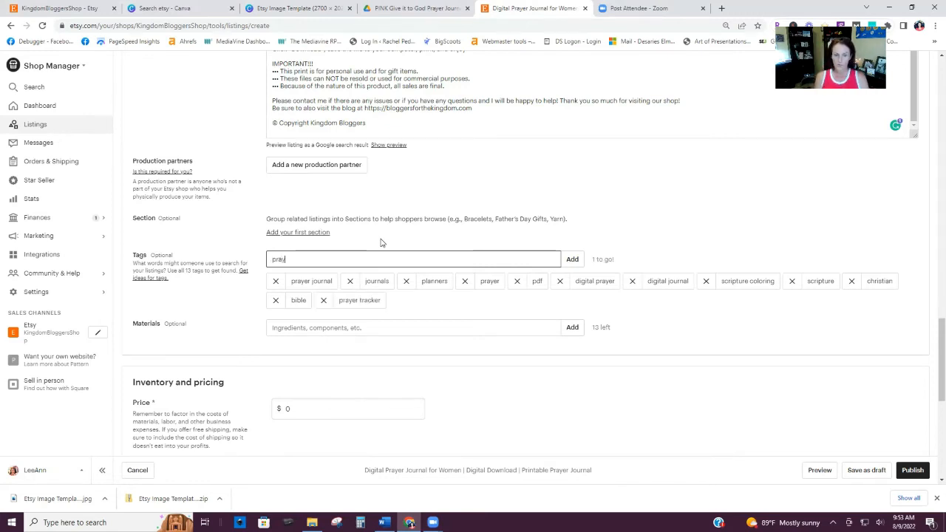
{"action": "type", "text": "er printable"}
{"action": "key", "text": "Return"}
- List the materials as "digital", "pdf", "pen and ink" and "digital download"
{"action": "left_click", "coordinate": [360, 330]}
{"action": "type", "text": "digital"}
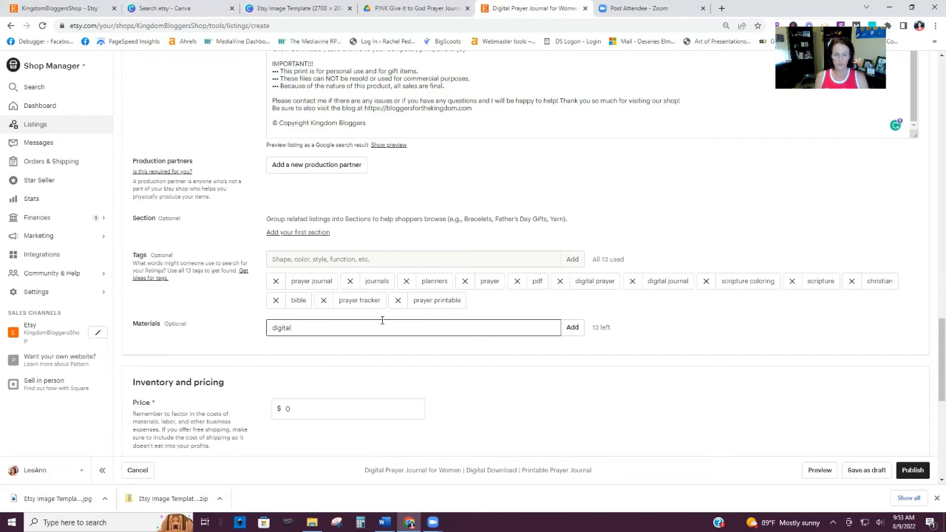
{"action": "key", "text": "Return"}
{"action": "type", "text": "pdf"}
{"action": "key", "text": "Return"}
{"action": "type", "text": "pen and ie"}
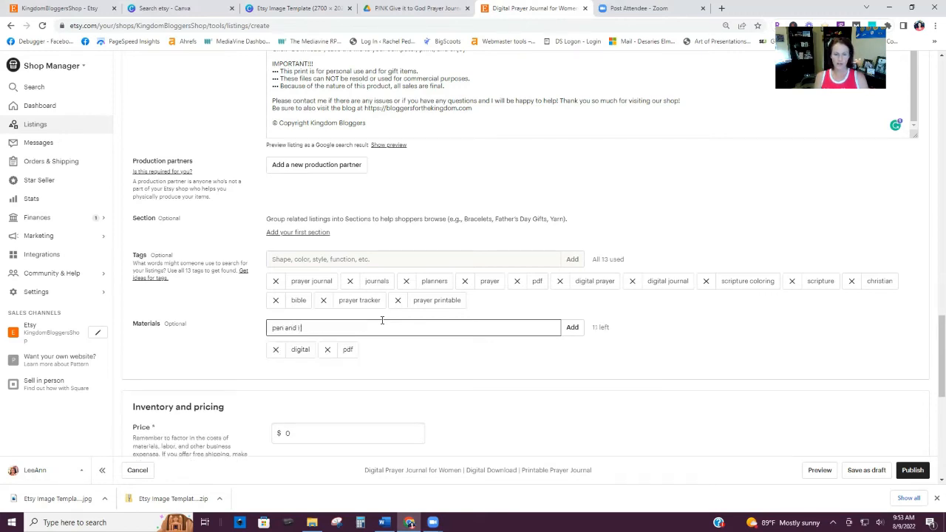
{"action": "key", "text": "BackSpace"}
{"action": "type", "text": "nk"}
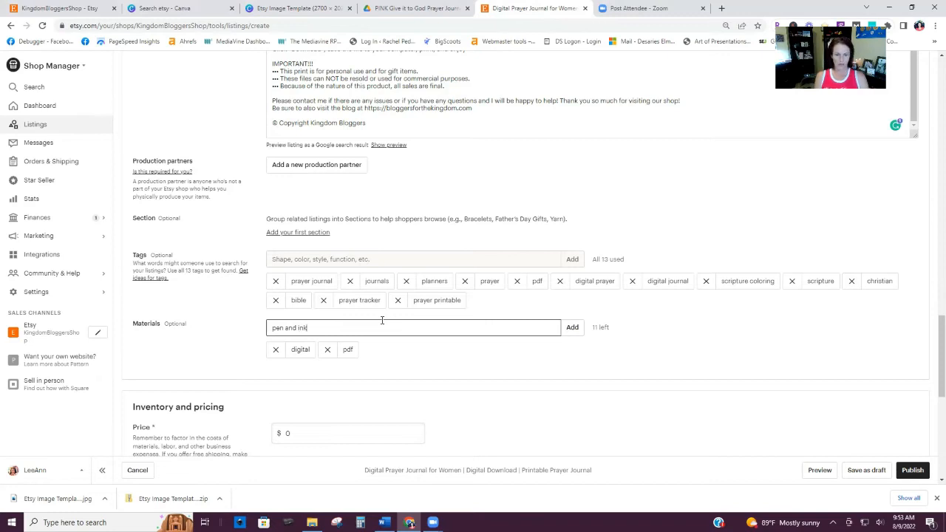
{"action": "key", "text": "Return"}
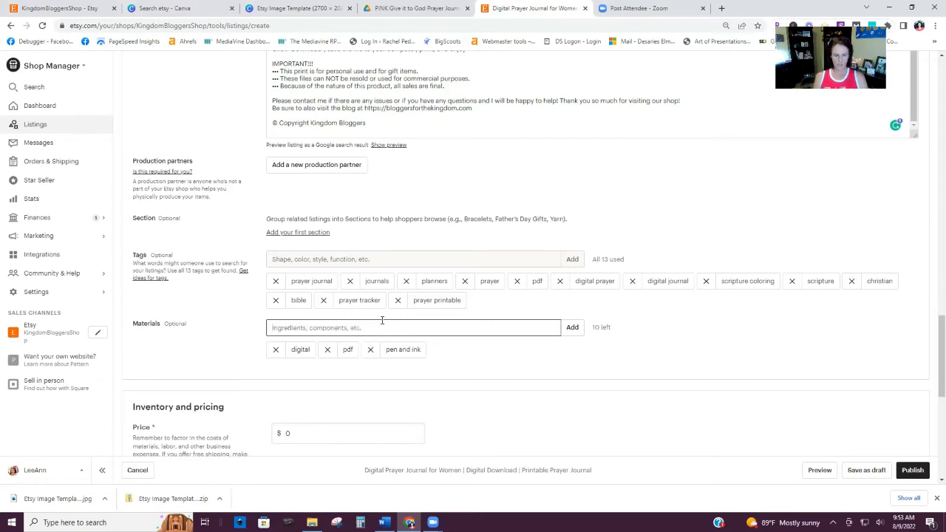
{"action": "type", "text": "digital download"}
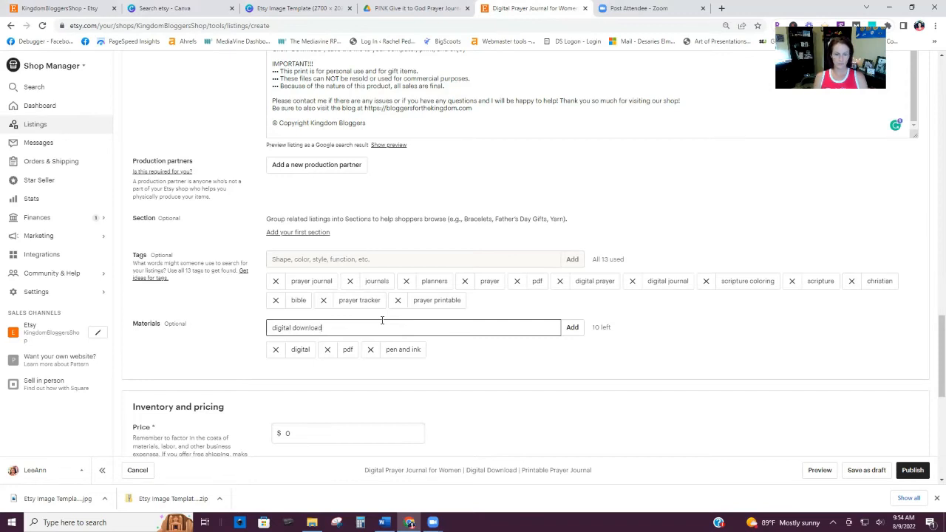
{"action": "key", "text": "Return"}
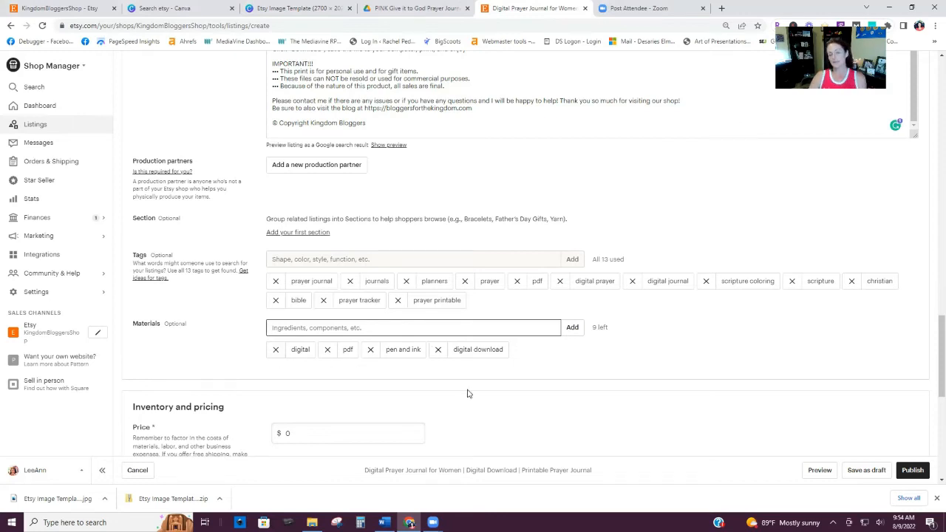
- Set the listing price to $12.00
{"action": "scroll", "coordinate": [451, 358], "scroll_direction": "down", "scroll_amount": 2}
{"action": "scroll", "coordinate": [210, 258], "scroll_direction": "down", "scroll_amount": 3}
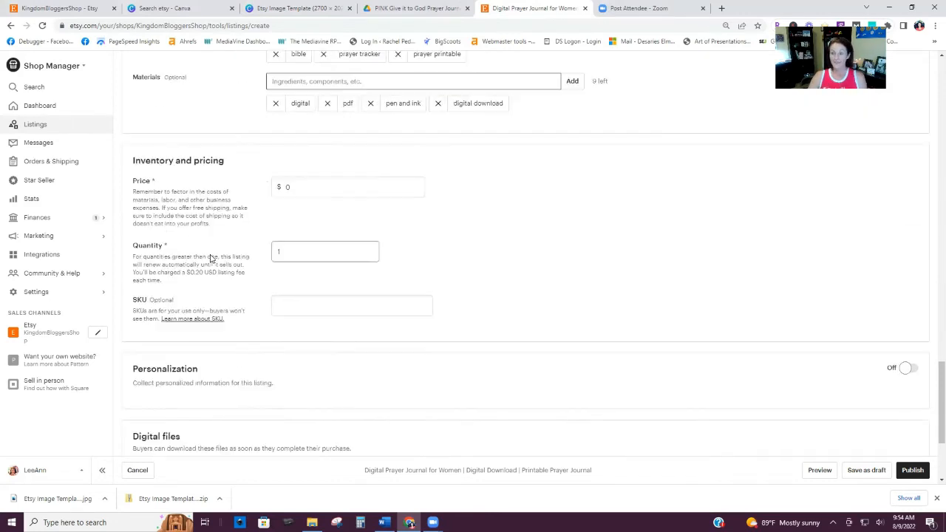
{"action": "scroll", "coordinate": [298, 294], "scroll_direction": "up", "scroll_amount": 2}
{"action": "double_click", "coordinate": [310, 284]}
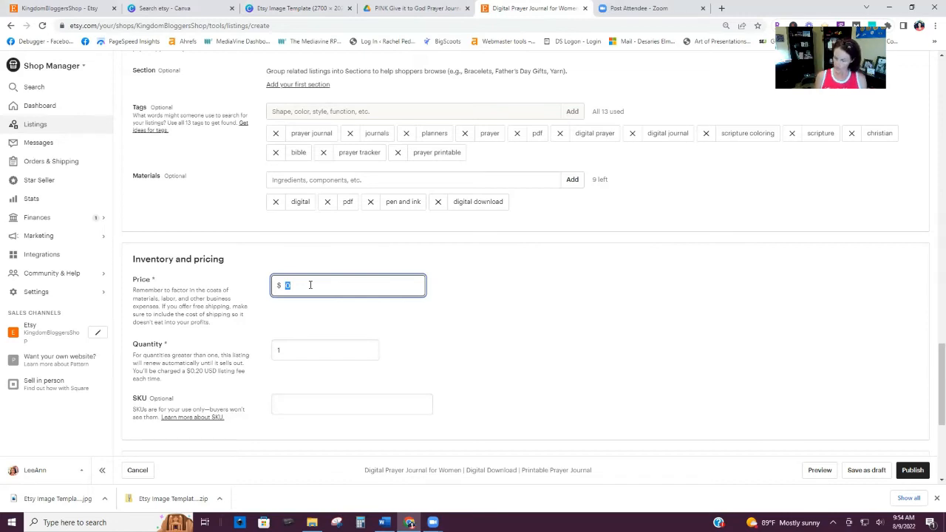
{"action": "type", "text": "11"}
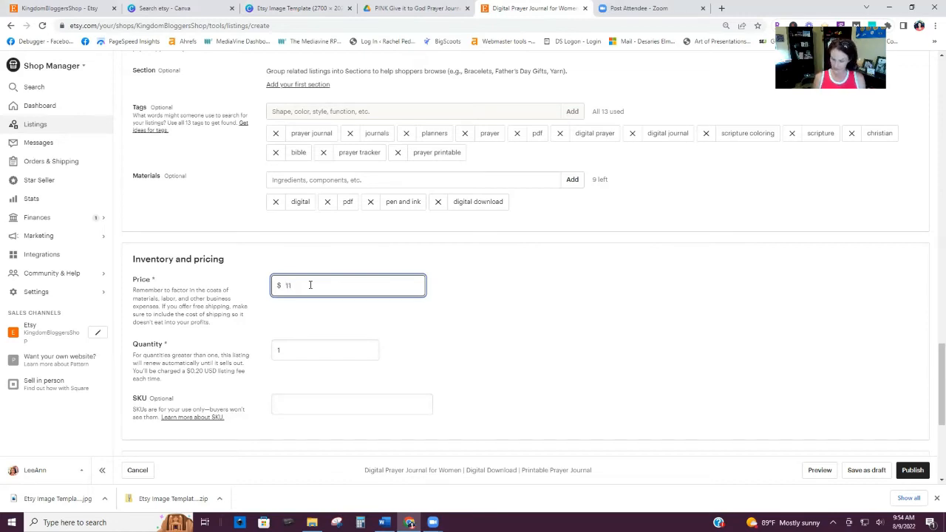
{"action": "type", "text": ".99"}
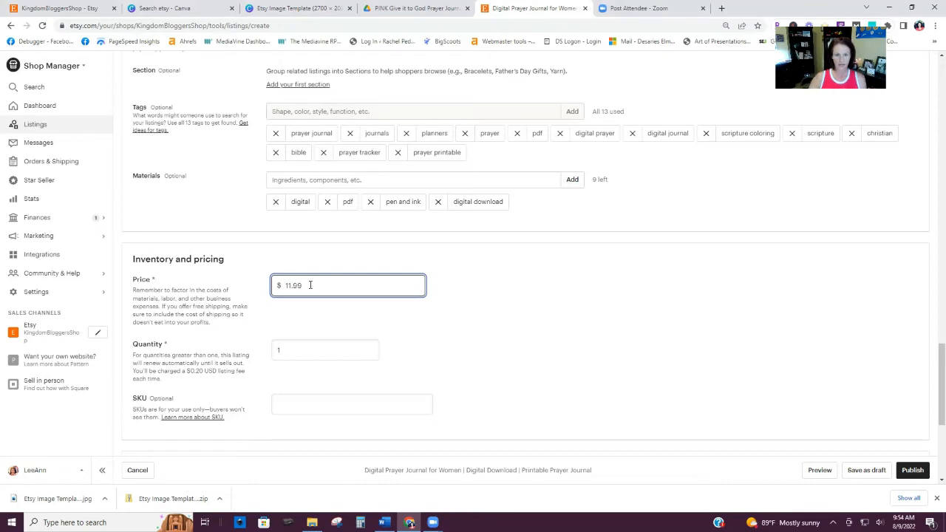
{"action": "double_click", "coordinate": [295, 285]}
{"action": "type", "text": "12.00"}
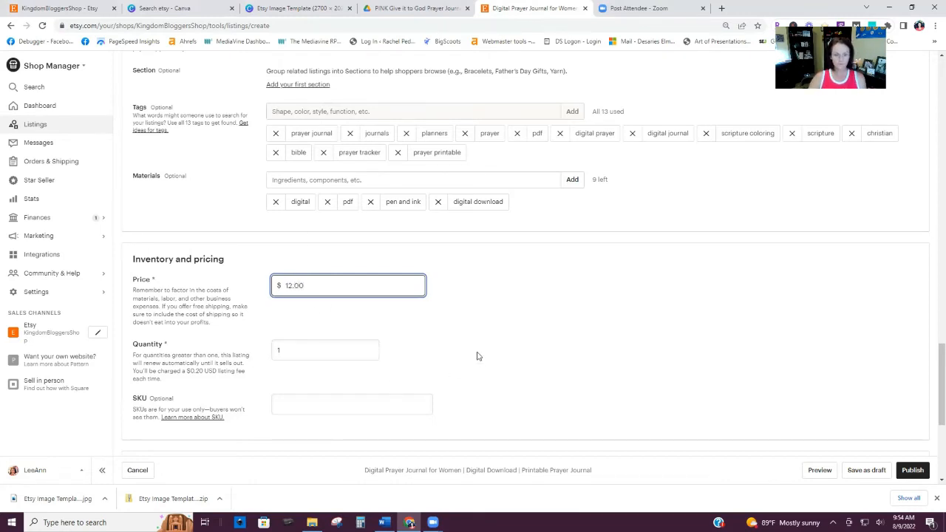
- Set the listing's available quantity to 100
{"action": "left_click", "coordinate": [317, 354]}
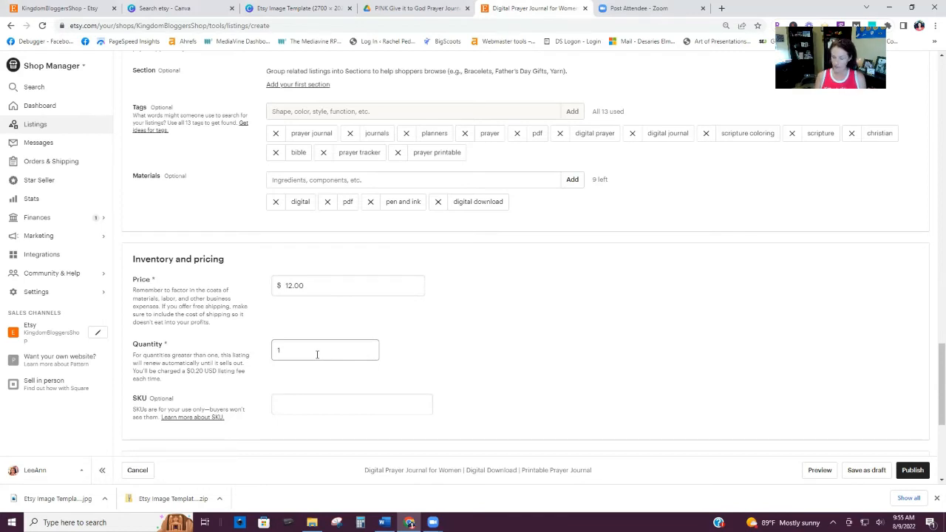
{"action": "left_click", "coordinate": [317, 354]}
{"action": "type", "text": "00"}
{"action": "left_click", "coordinate": [520, 343]}
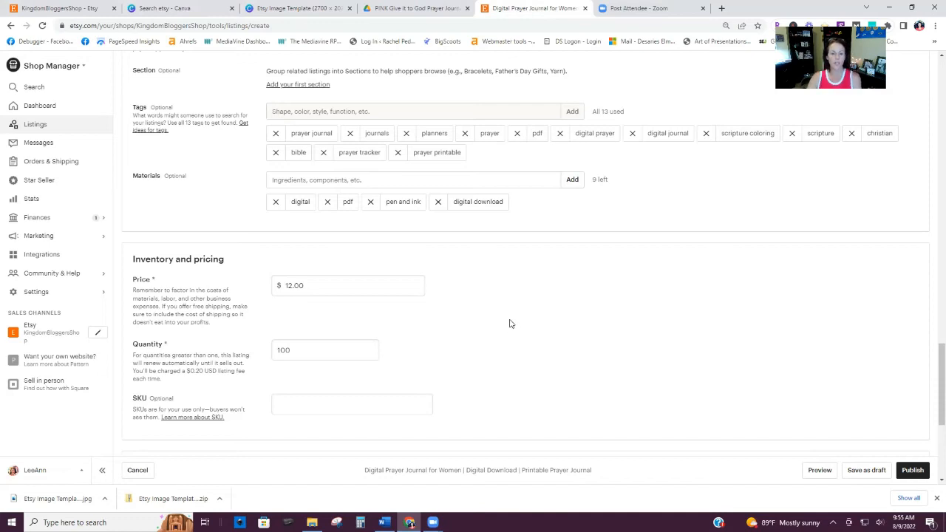
- Switch to the ETSY Download Sheet design in Canva and close the Etsy Image Template design
{"action": "scroll", "coordinate": [509, 323], "scroll_direction": "down", "scroll_amount": 2}
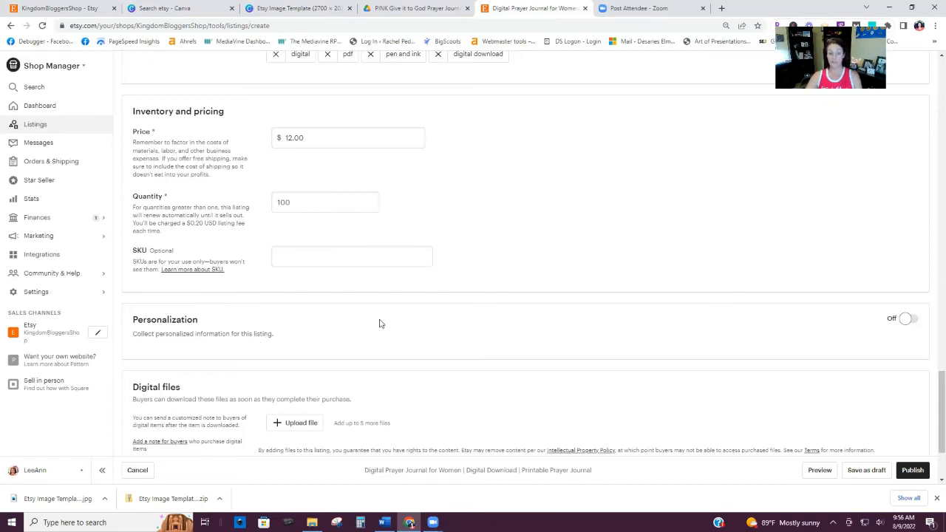
{"action": "scroll", "coordinate": [379, 323], "scroll_direction": "down", "scroll_amount": 3}
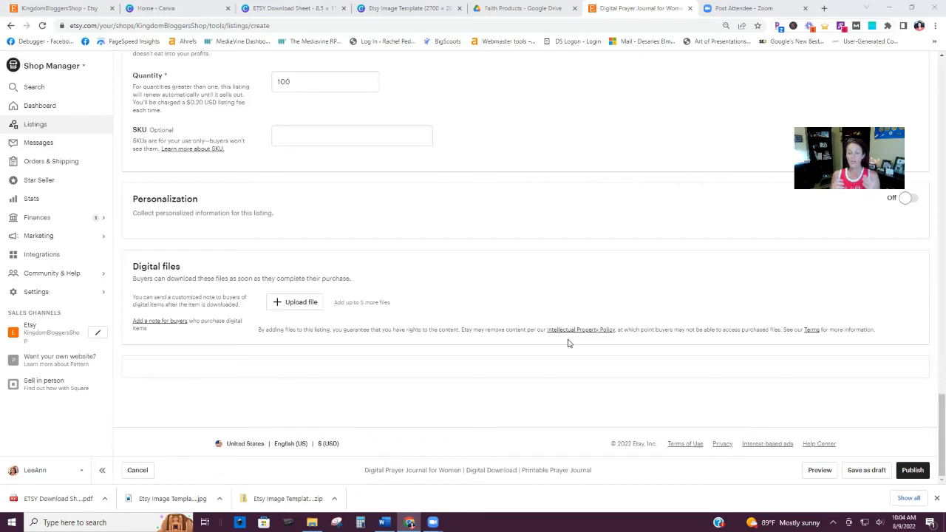
{"action": "left_click", "coordinate": [409, 6]}
{"action": "left_click", "coordinate": [322, 8]}
{"action": "left_click", "coordinate": [459, 8]}
- Review the usage terms on the download sheet and select the text box containing the CLICK HERE link
{"action": "scroll", "coordinate": [932, 161], "scroll_direction": "up", "scroll_amount": 1}
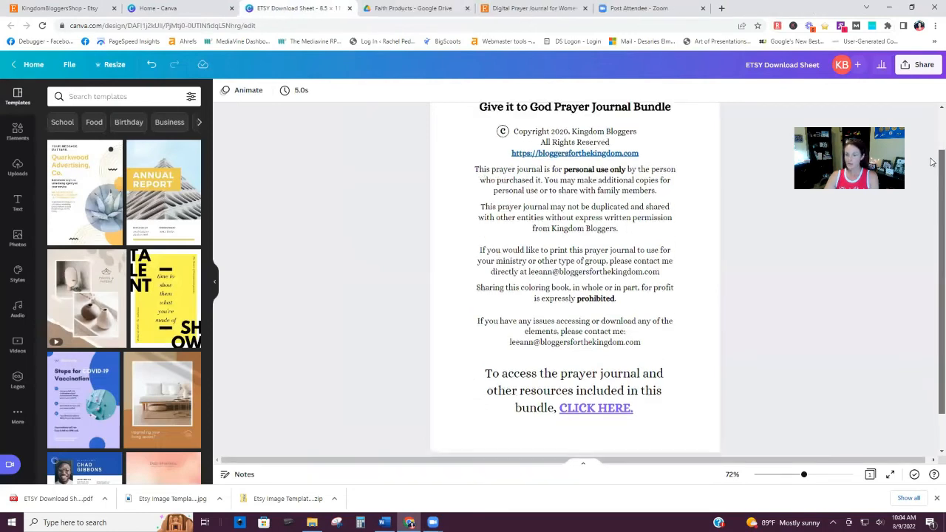
{"action": "scroll", "coordinate": [933, 161], "scroll_direction": "up", "scroll_amount": 2}
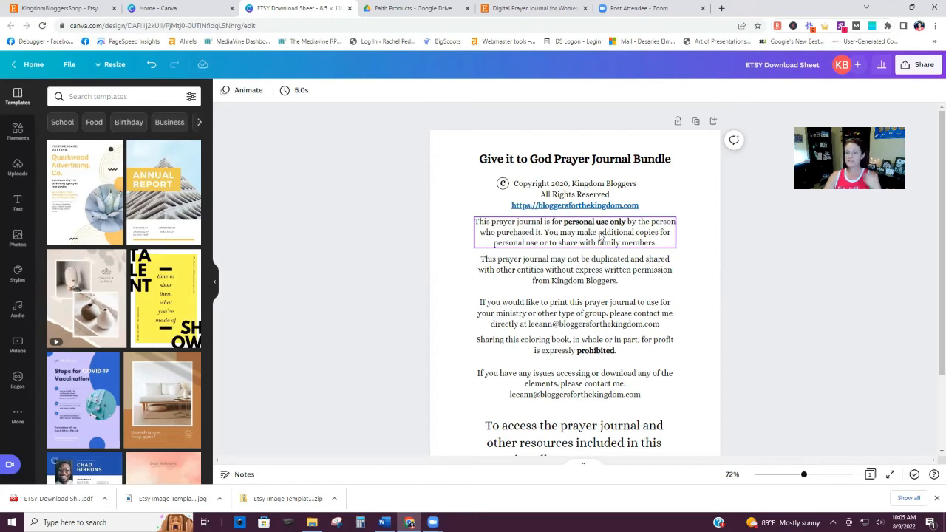
{"action": "scroll", "coordinate": [663, 383], "scroll_direction": "down", "scroll_amount": 2}
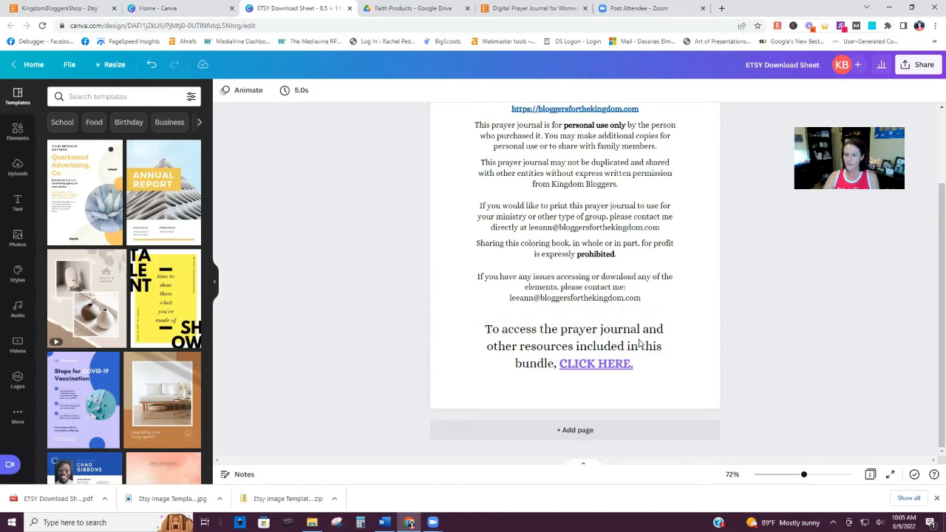
{"action": "left_click", "coordinate": [593, 365]}
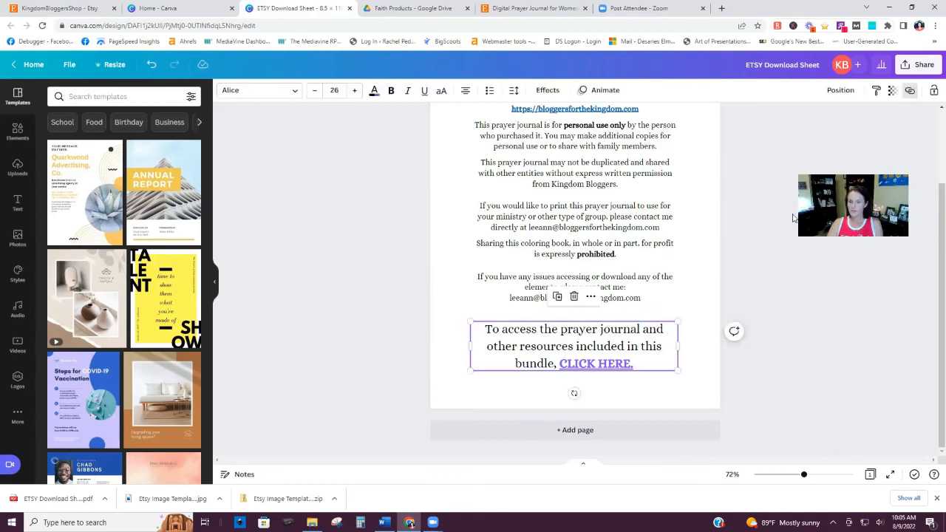
- Copy the sharing link of the PINK Give it to God Prayer Journal folder in Google Drive and return to the download sheet in Canva
{"action": "left_click", "coordinate": [416, 8]}
{"action": "left_click", "coordinate": [480, 116]}
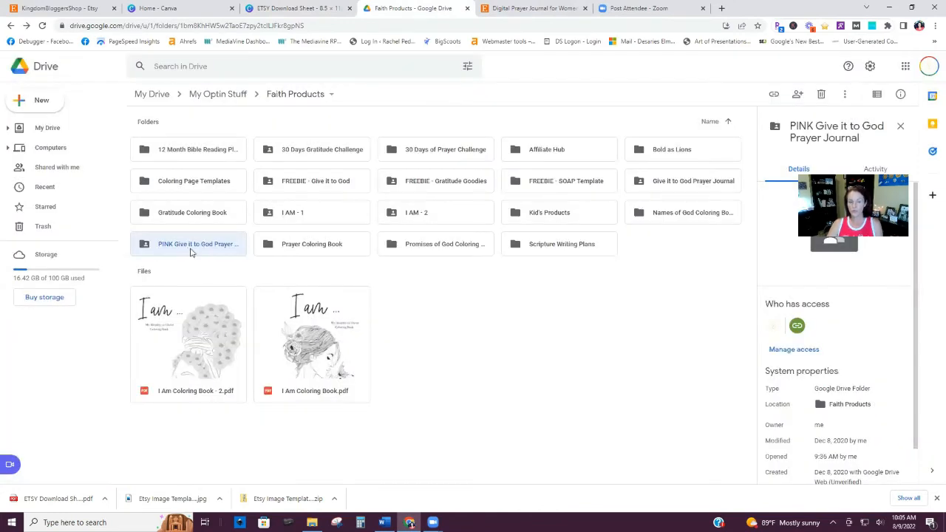
{"action": "right_click", "coordinate": [190, 252]}
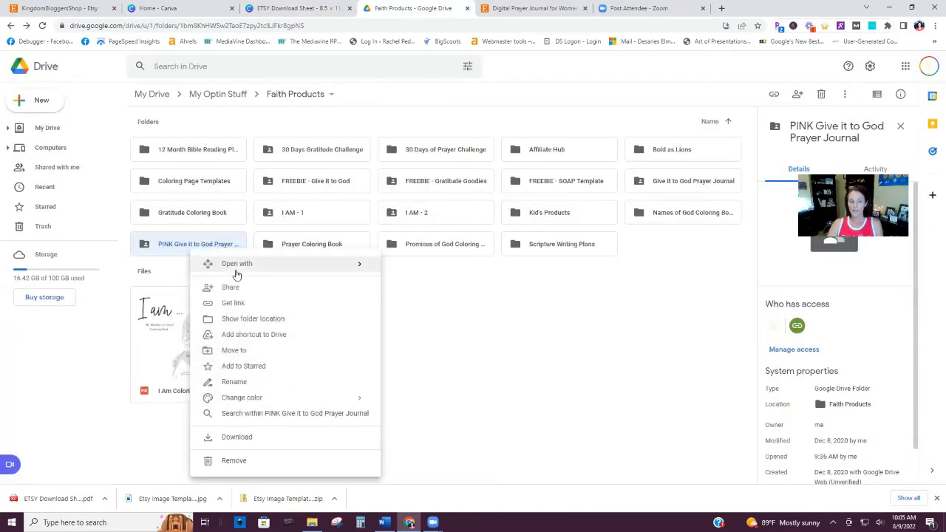
{"action": "left_click", "coordinate": [233, 304]}
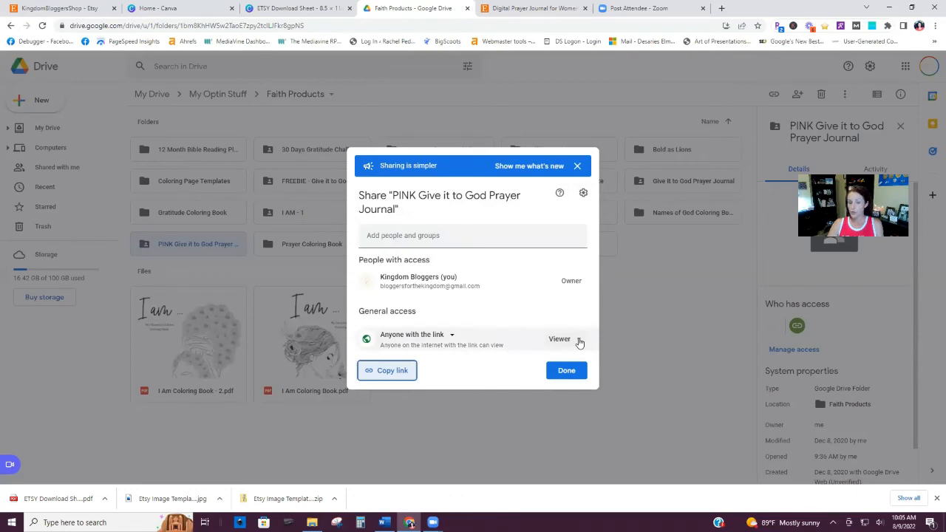
{"action": "left_click", "coordinate": [375, 373]}
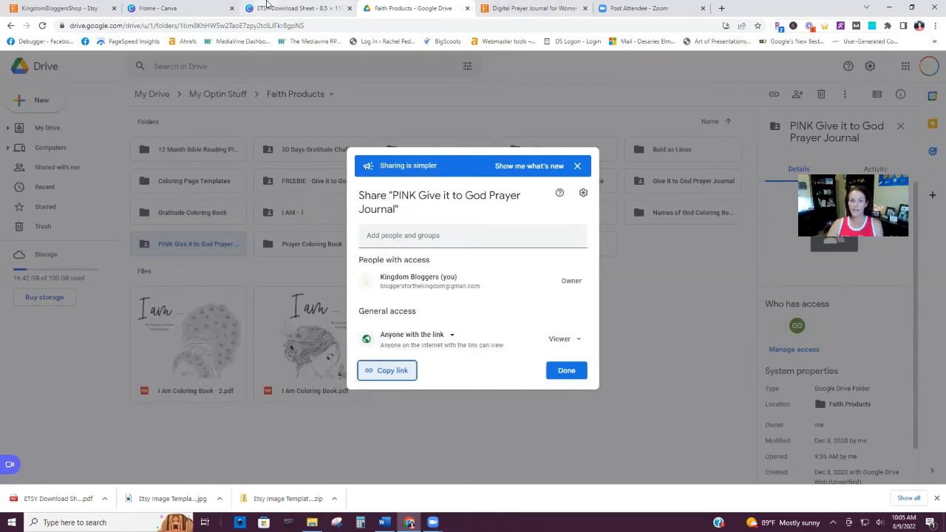
{"action": "left_click", "coordinate": [273, 8]}
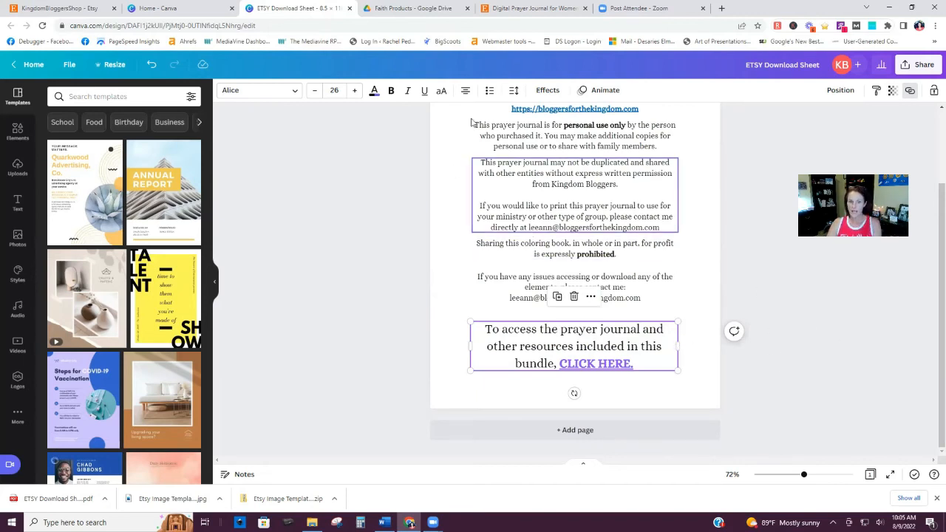
- In the Etsy listing's digital files, rename the ETSY Download Sheet PDF from Downloads as Give it to God Prayer Journal and upload it
{"action": "left_click", "coordinate": [521, 8]}
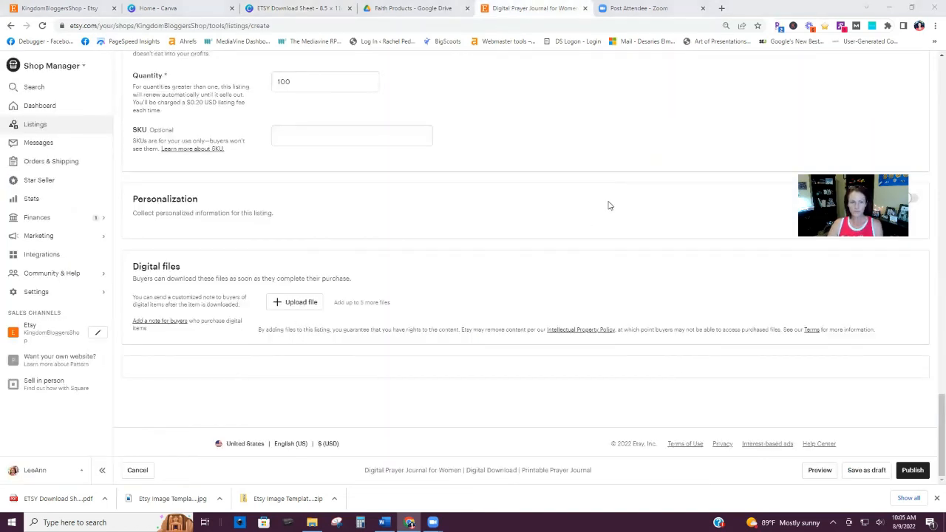
{"action": "left_click", "coordinate": [52, 100]}
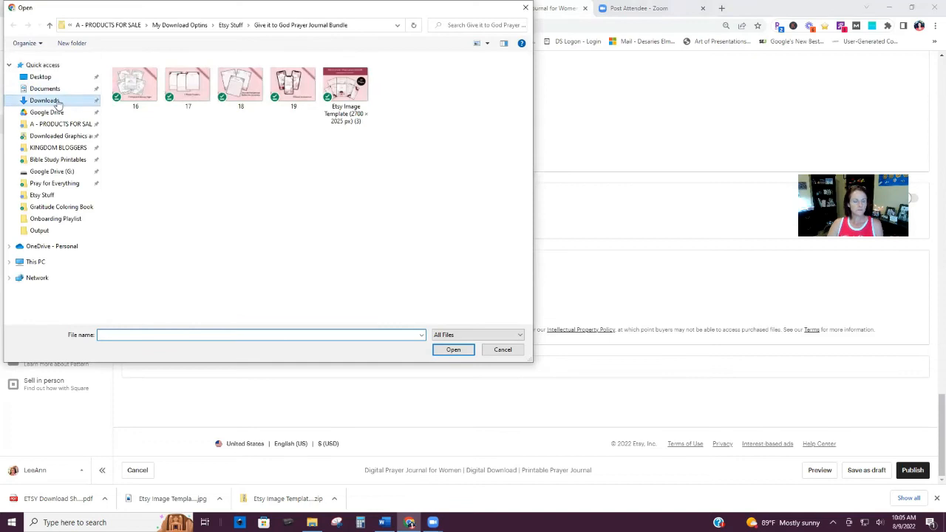
{"action": "left_click", "coordinate": [142, 128]}
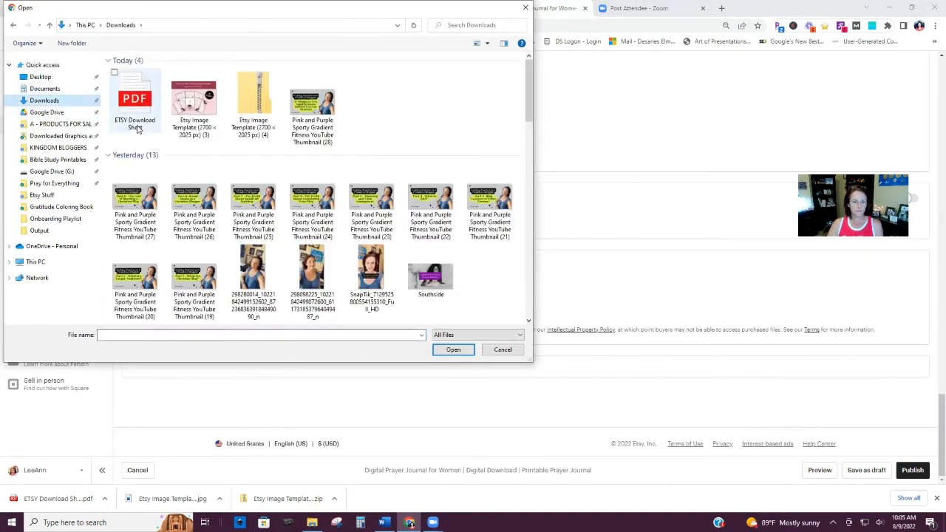
{"action": "left_click", "coordinate": [141, 127]}
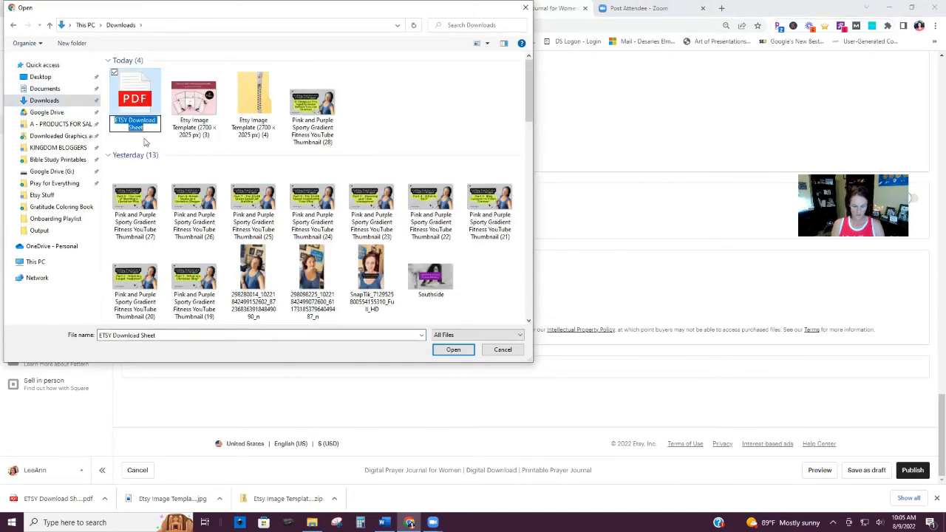
{"action": "type", "text": "Give it to"}
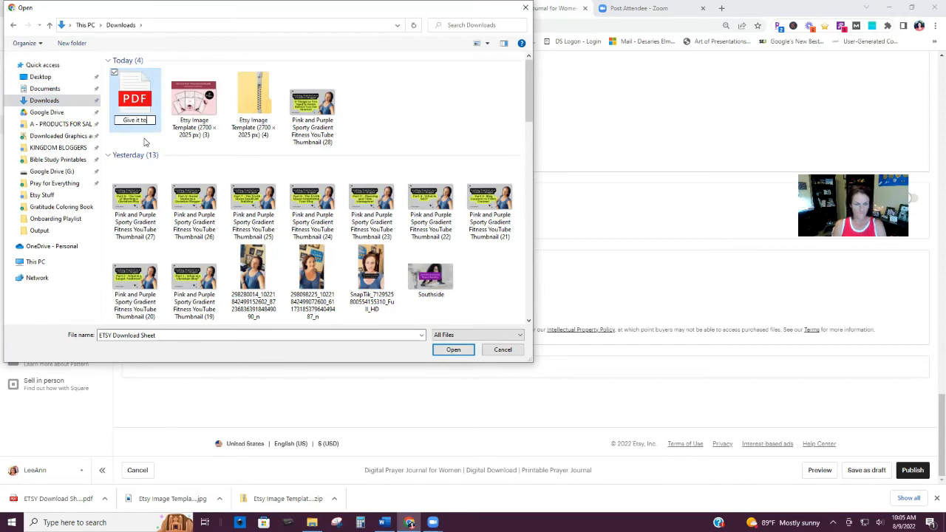
{"action": "type", "text": " God Prayer Journal"}
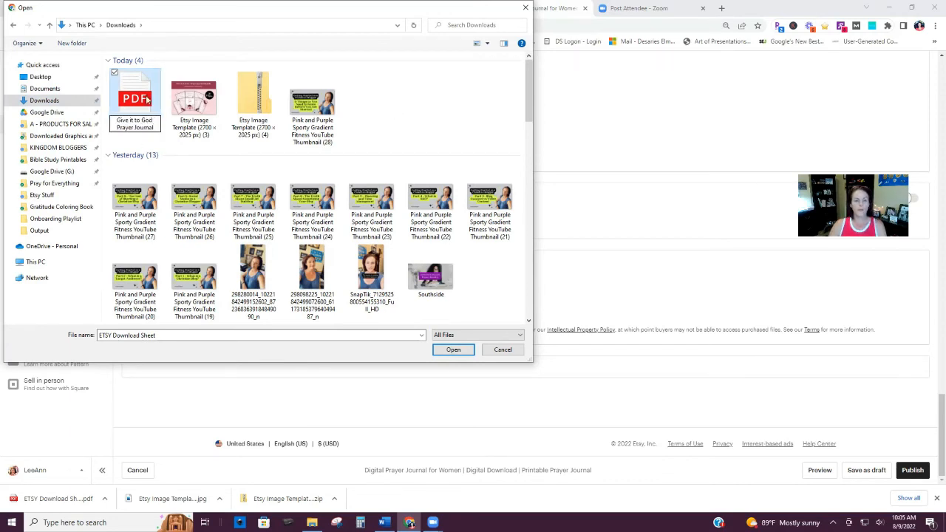
{"action": "key", "text": "Return"}
{"action": "left_click", "coordinate": [453, 350]}
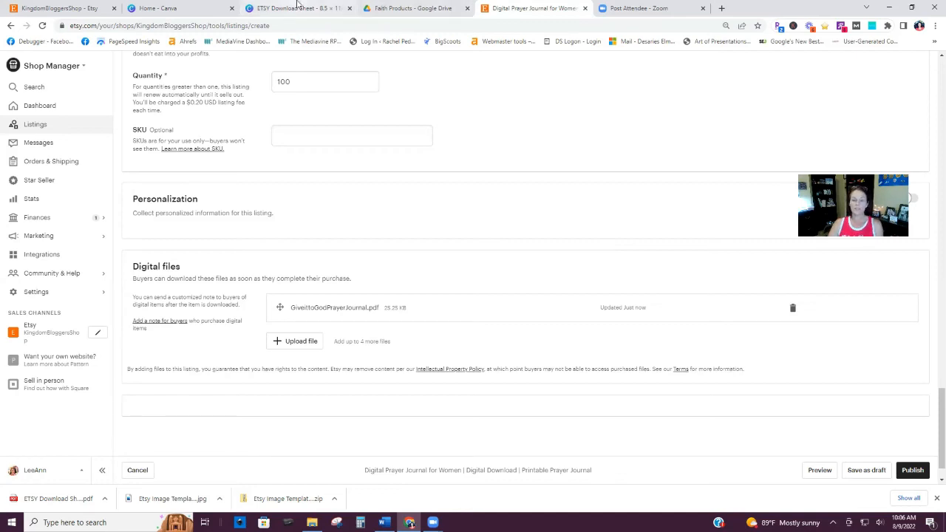
- Recheck the download sheet in Canva, return to the Etsy listing and publish it, agreeing to the listing fee
{"action": "left_click", "coordinate": [301, 8]}
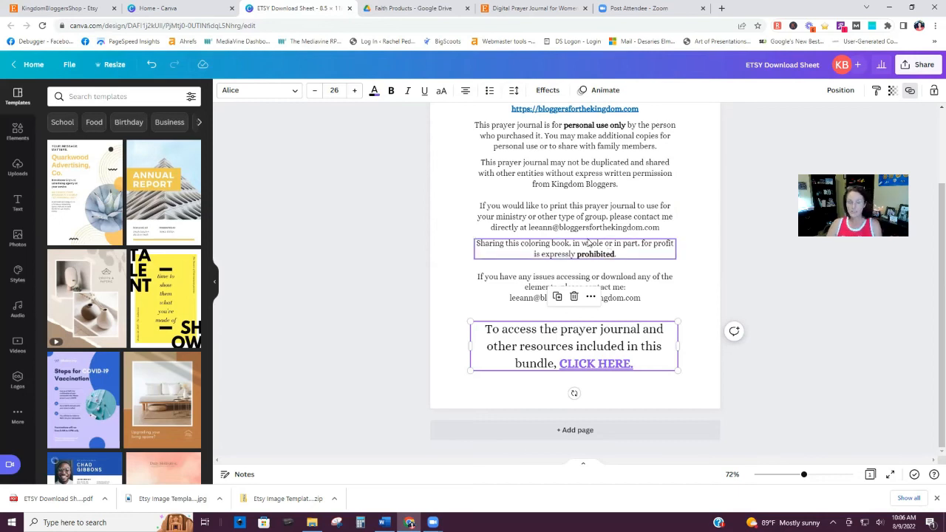
{"action": "left_click", "coordinate": [518, 8]}
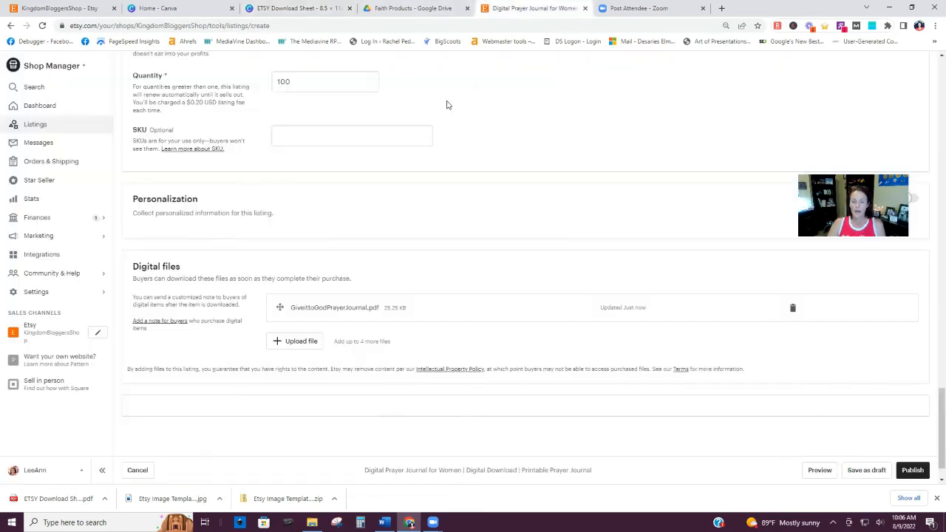
{"action": "left_click_drag", "start_coordinate": [933, 414], "coordinate": [934, 495]}
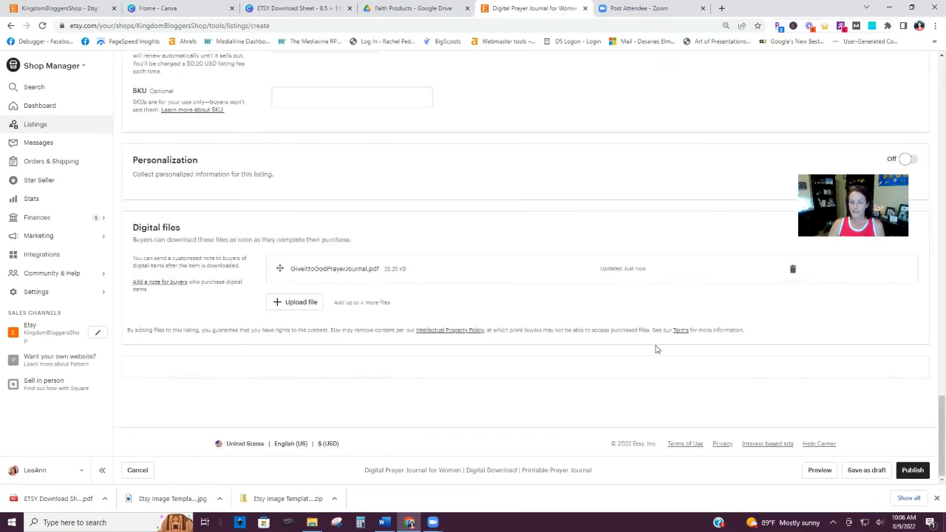
{"action": "left_click", "coordinate": [914, 471]}
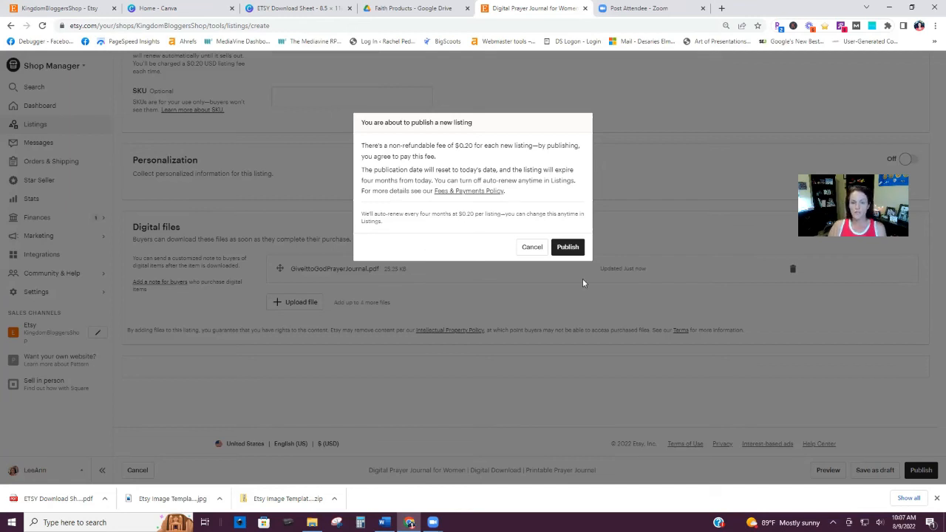
{"action": "left_click", "coordinate": [567, 247]}
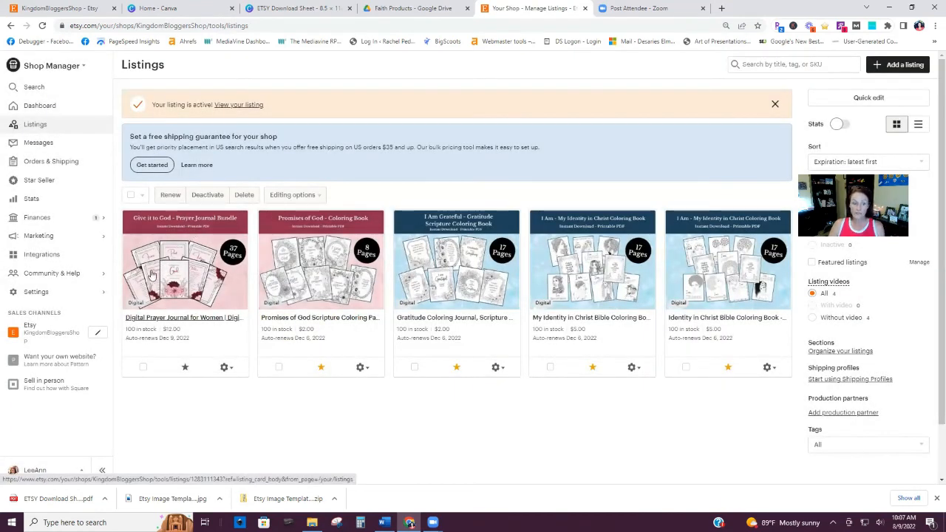
- Visit the KingdomBloggersShop storefront and open the public page of the Give it to God Prayer Journal Bundle, closing the Post Attendee - Zoom page
{"action": "left_click", "coordinate": [182, 319]}
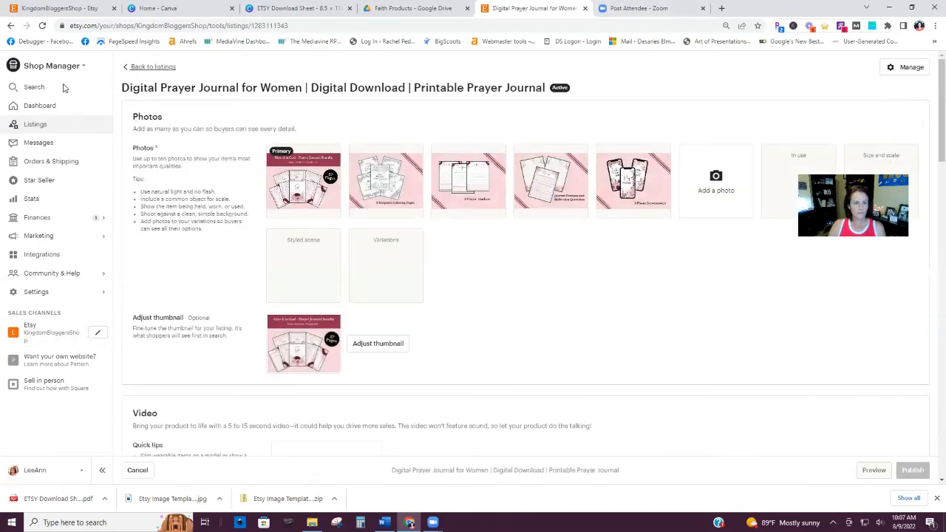
{"action": "left_click", "coordinate": [29, 338]}
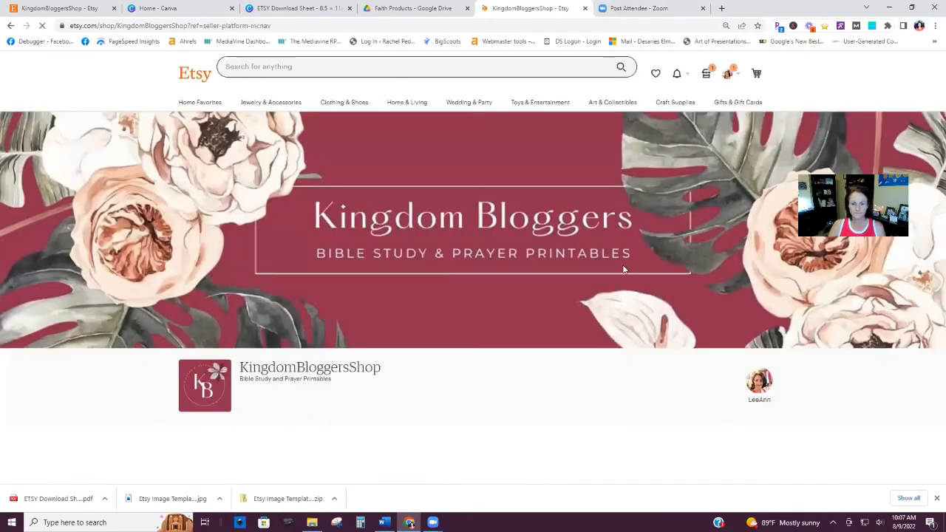
{"action": "scroll", "coordinate": [524, 322], "scroll_direction": "down", "scroll_amount": 3}
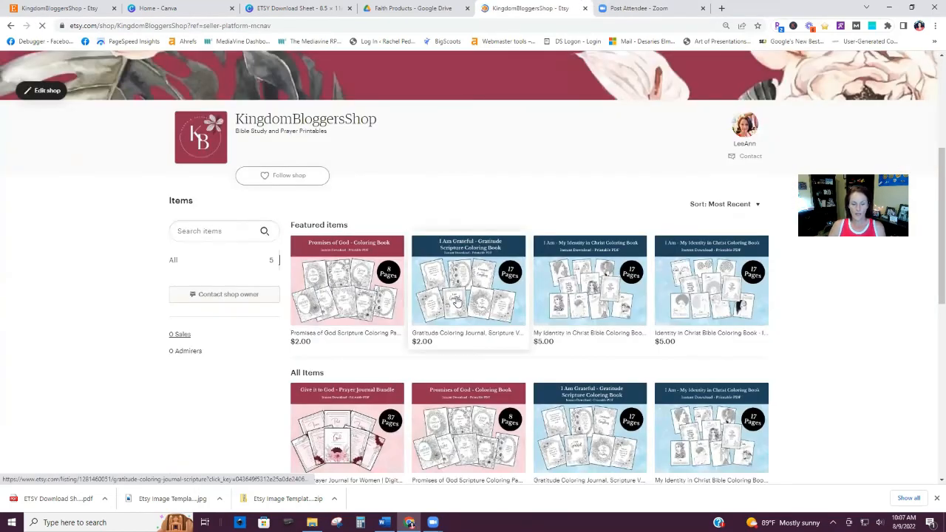
{"action": "scroll", "coordinate": [457, 302], "scroll_direction": "down", "scroll_amount": 2}
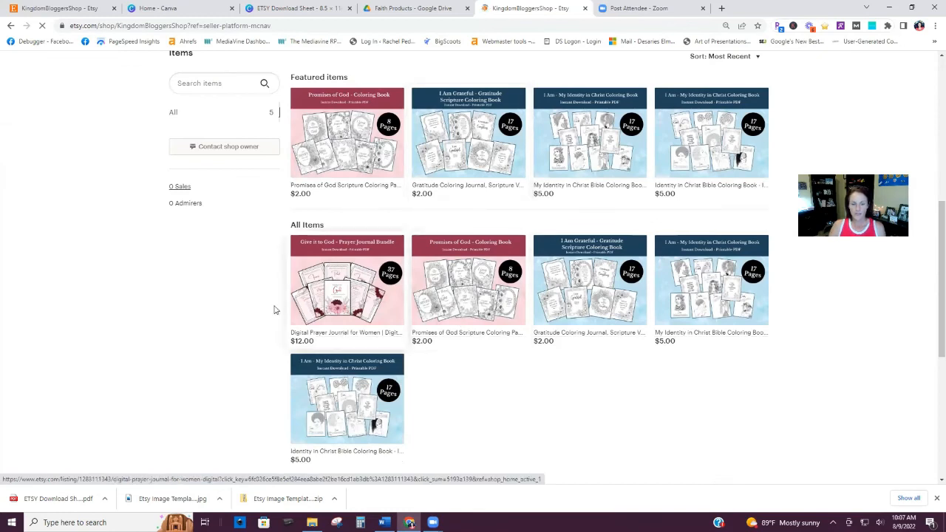
{"action": "left_click", "coordinate": [320, 302]}
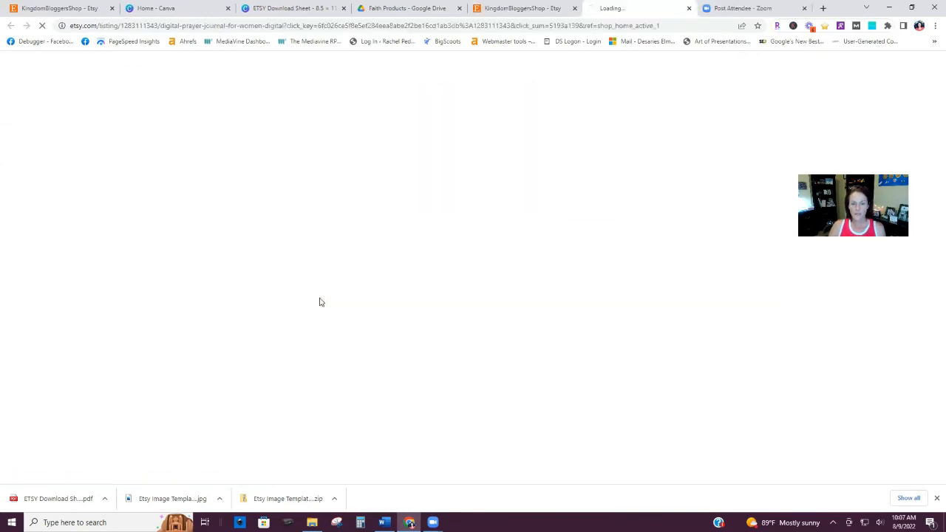
{"action": "left_click", "coordinate": [803, 8]}
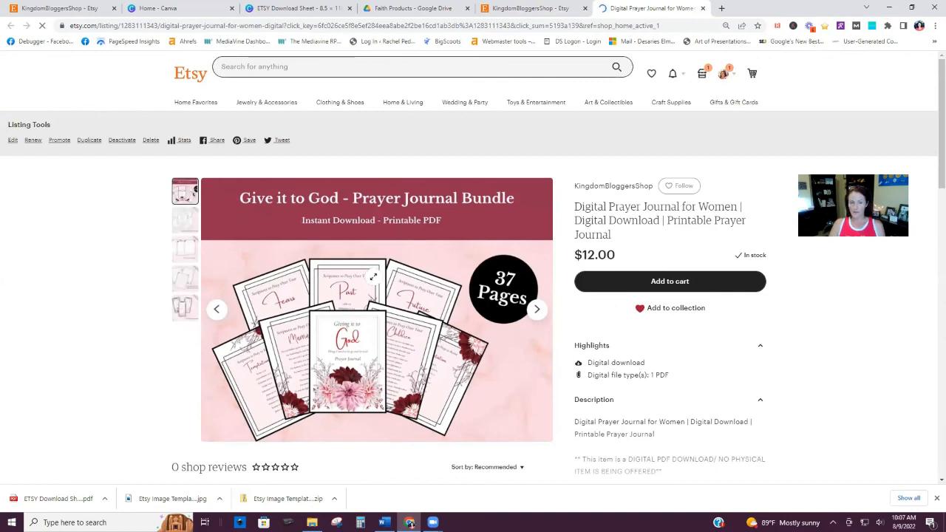
- Look through the published listing's photos up to the phone screensavers image and review the rest of its page
{"action": "left_click", "coordinate": [537, 310]}
{"action": "left_click", "coordinate": [538, 311]}
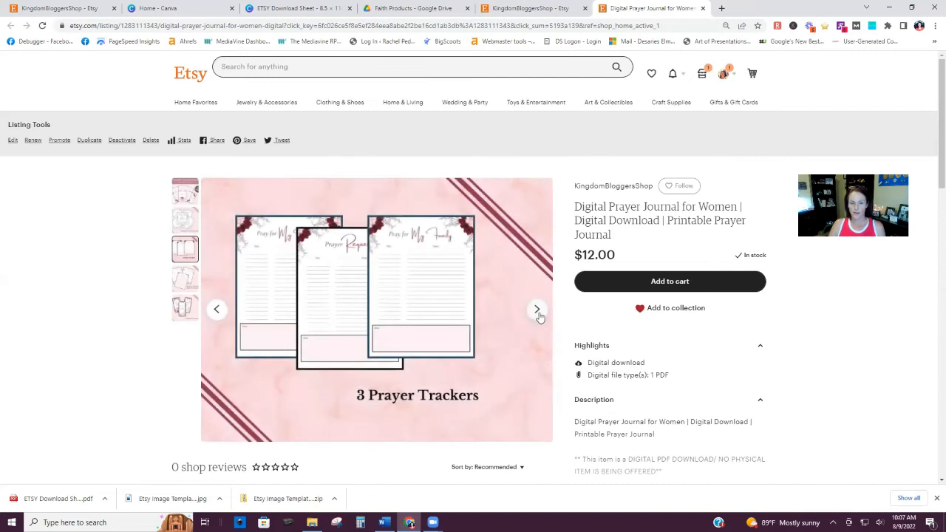
{"action": "left_click", "coordinate": [537, 310]}
{"action": "left_click", "coordinate": [537, 310]}
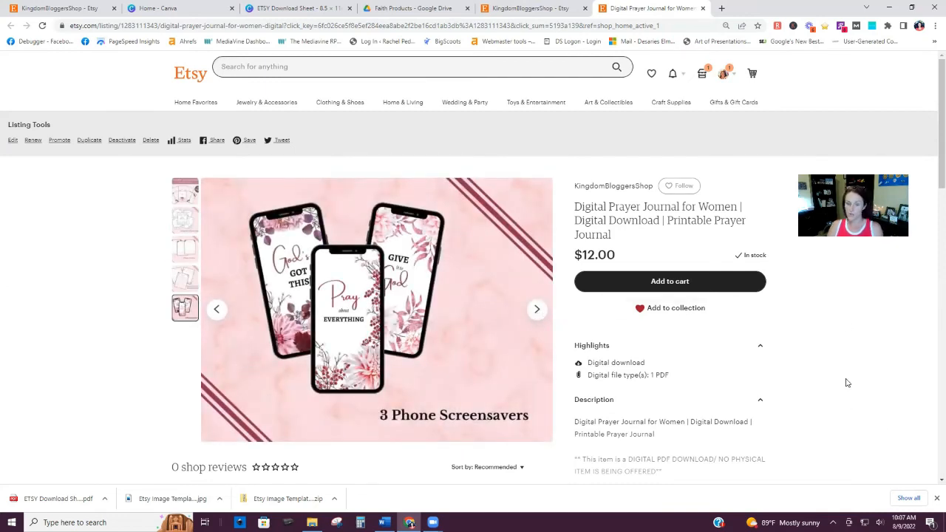
{"action": "scroll", "coordinate": [847, 383], "scroll_direction": "down", "scroll_amount": 4}
{"action": "scroll", "coordinate": [845, 380], "scroll_direction": "up", "scroll_amount": 4}
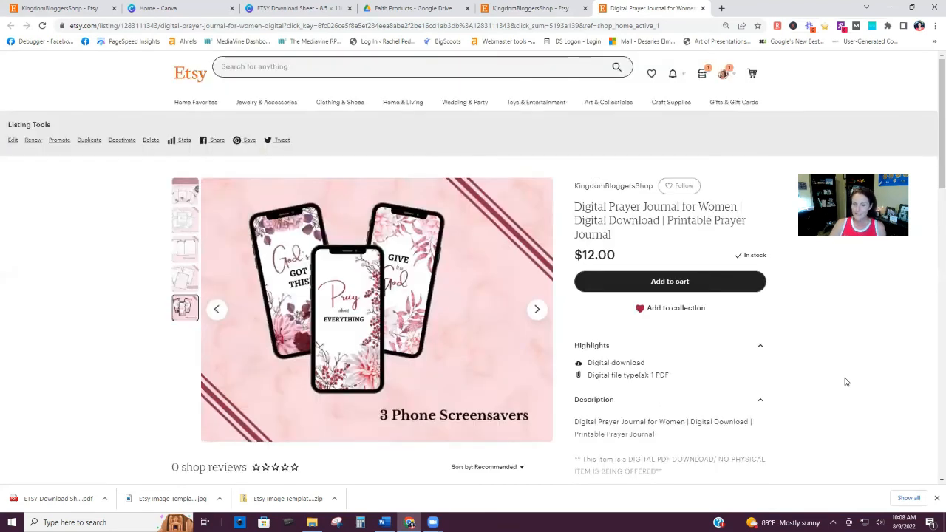